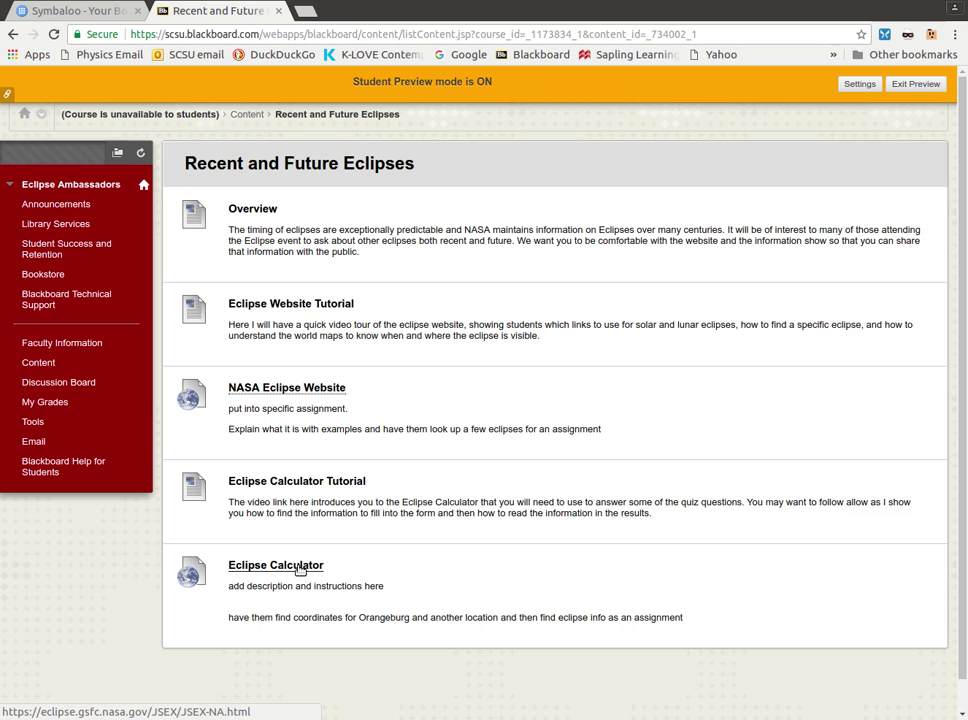
Open the Solar Eclipse Explorer and browse the preset city list without choosing a city.
click(299, 569)
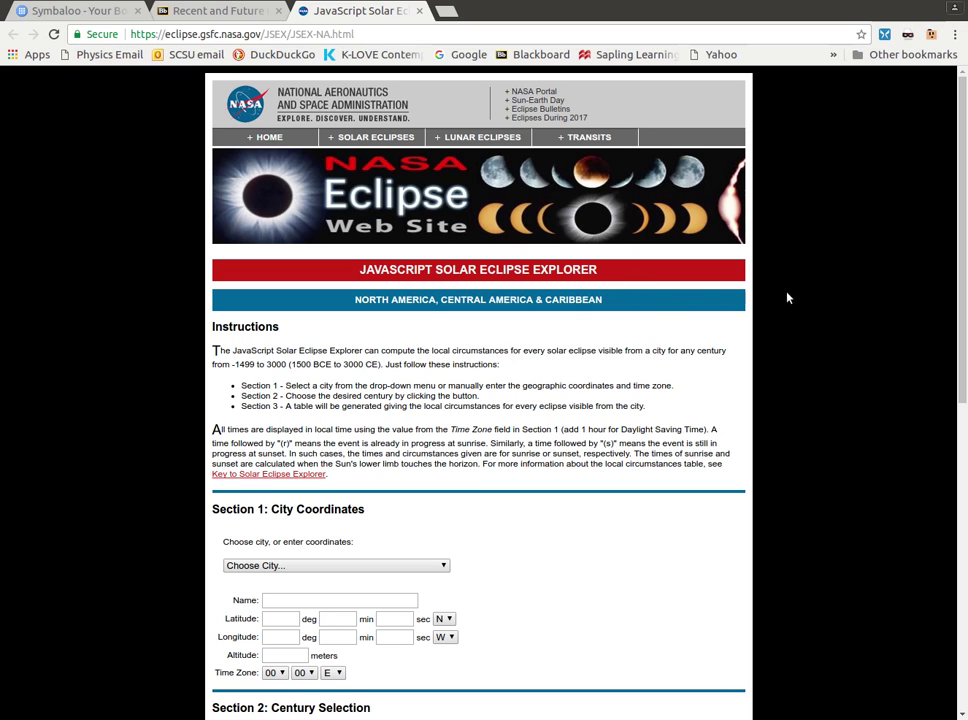
scroll(788, 297, down, 3)
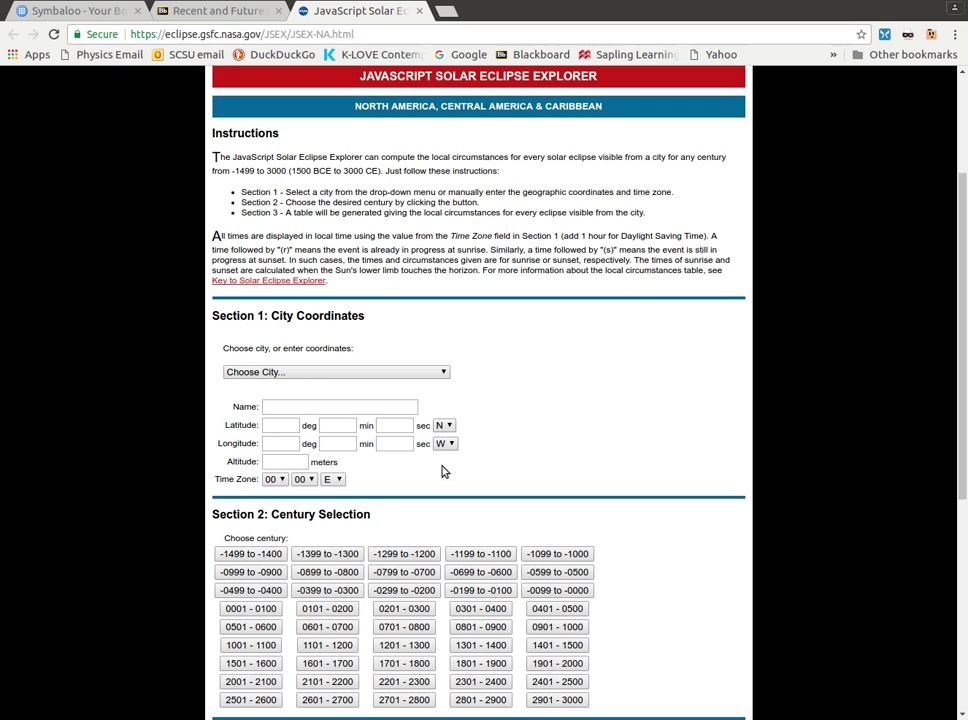
click(439, 373)
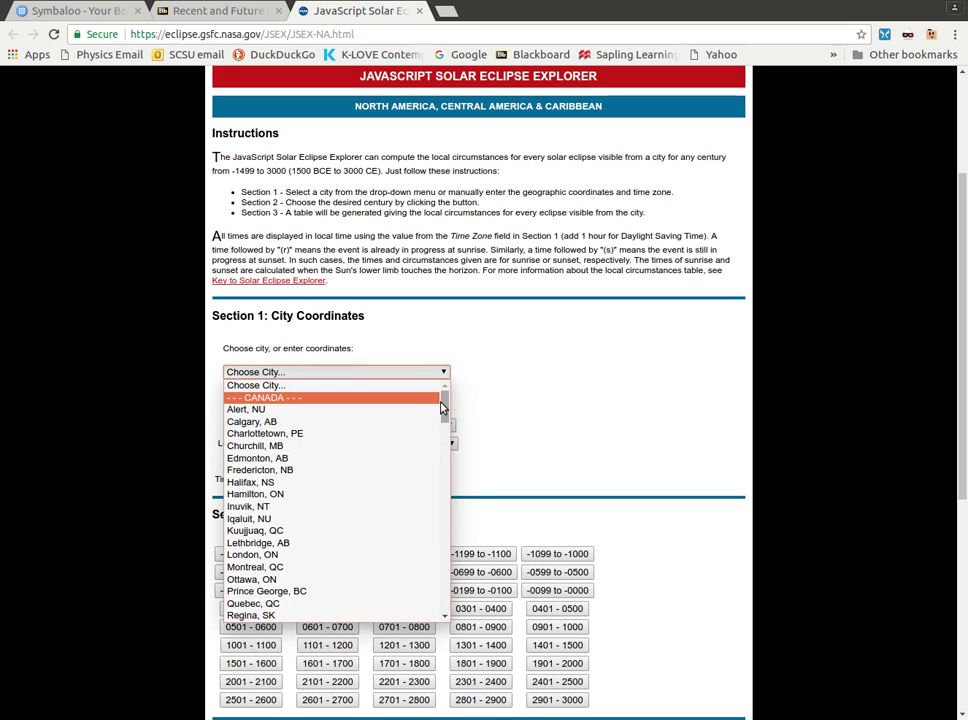
mouse_move(447, 404)
mouse_down()
mouse_move(440, 525)
mouse_move(445, 393)
mouse_up()
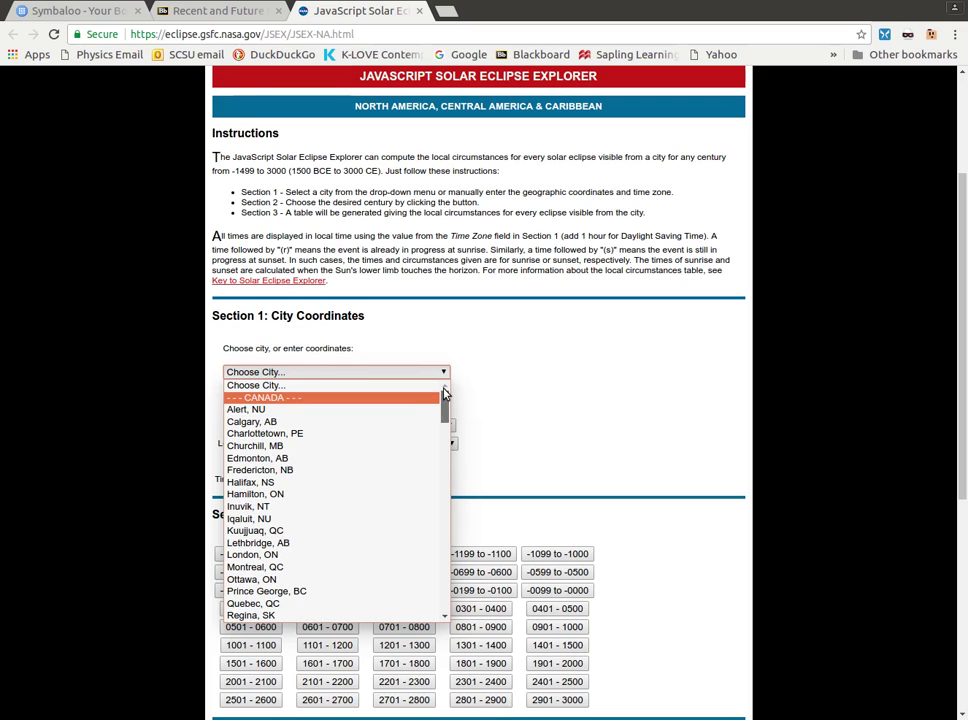
click(559, 399)
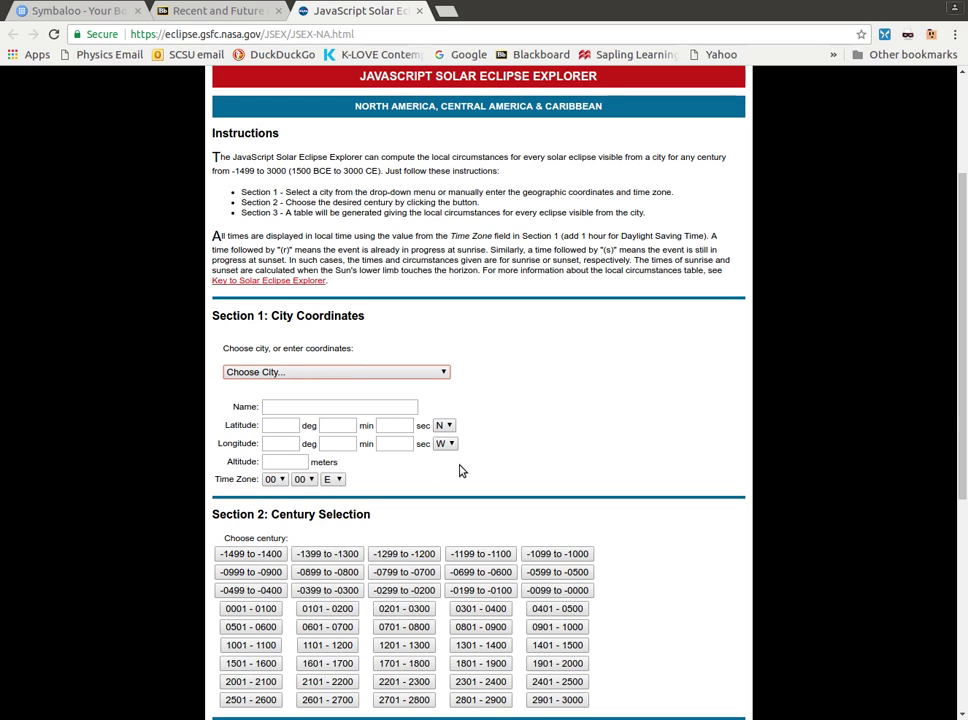
Enter 'Orangeburg, SC' as the custom location name.
click(387, 405)
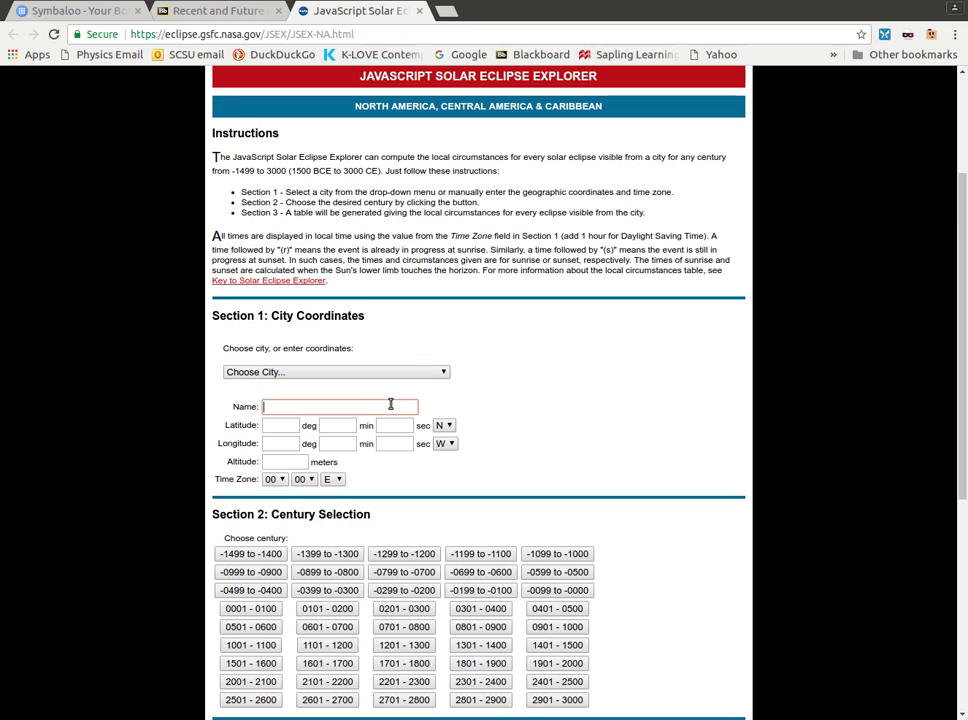
text(Orangeburg, Sc)
key(BackSpace)
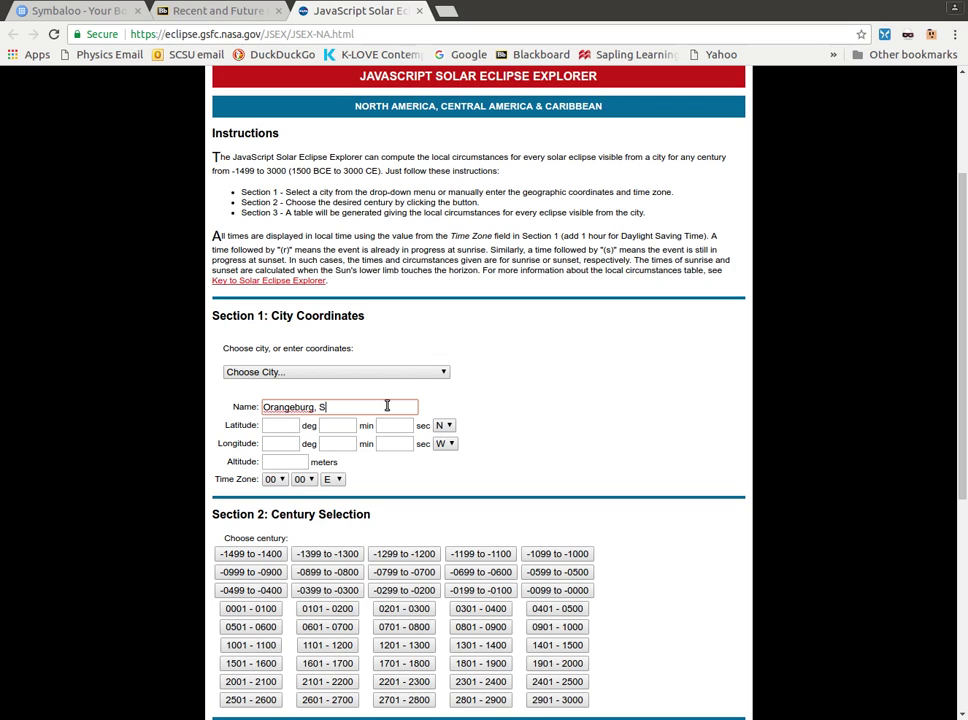
text(C)
Open Google Maps in a new tab and zoom in on the South Carolina State University campus.
click(449, 12)
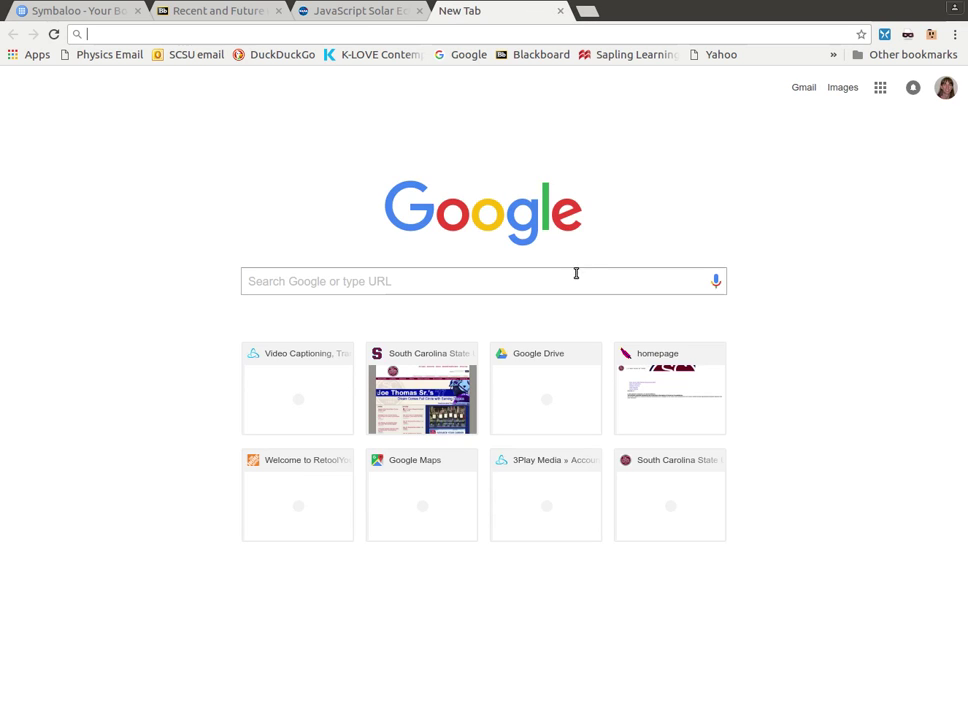
click(877, 89)
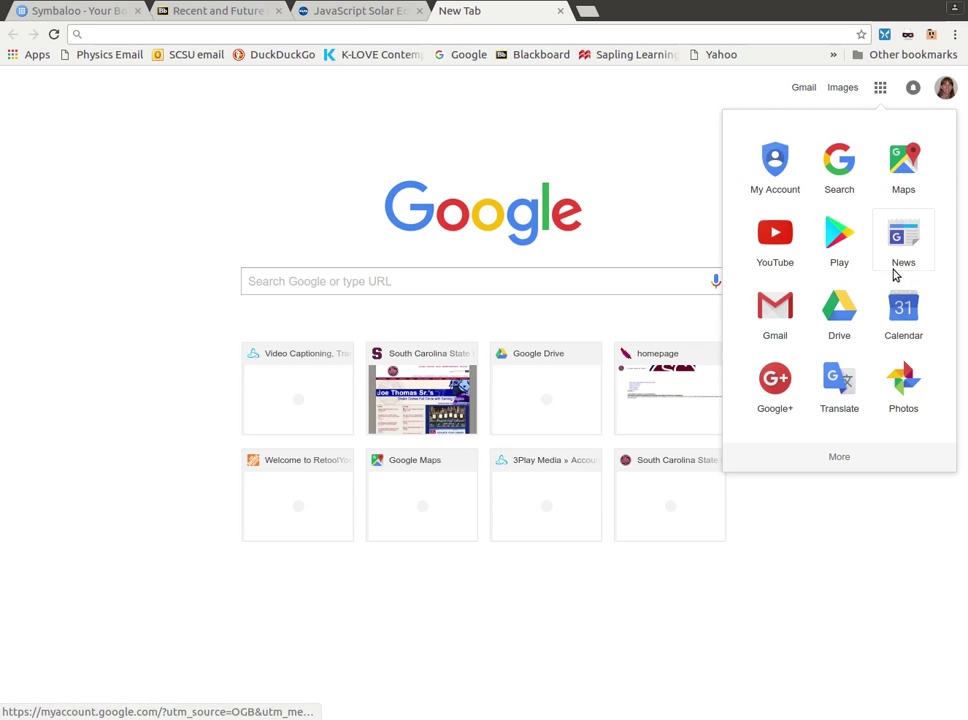
click(895, 138)
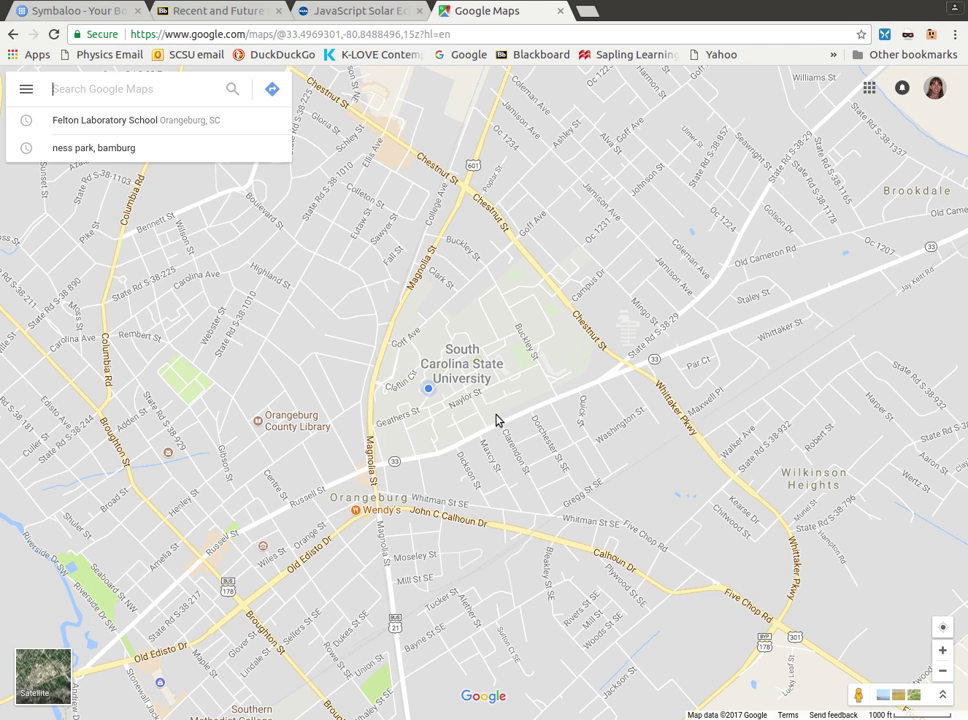
double_click(574, 364)
scroll(574, 364, up, 2)
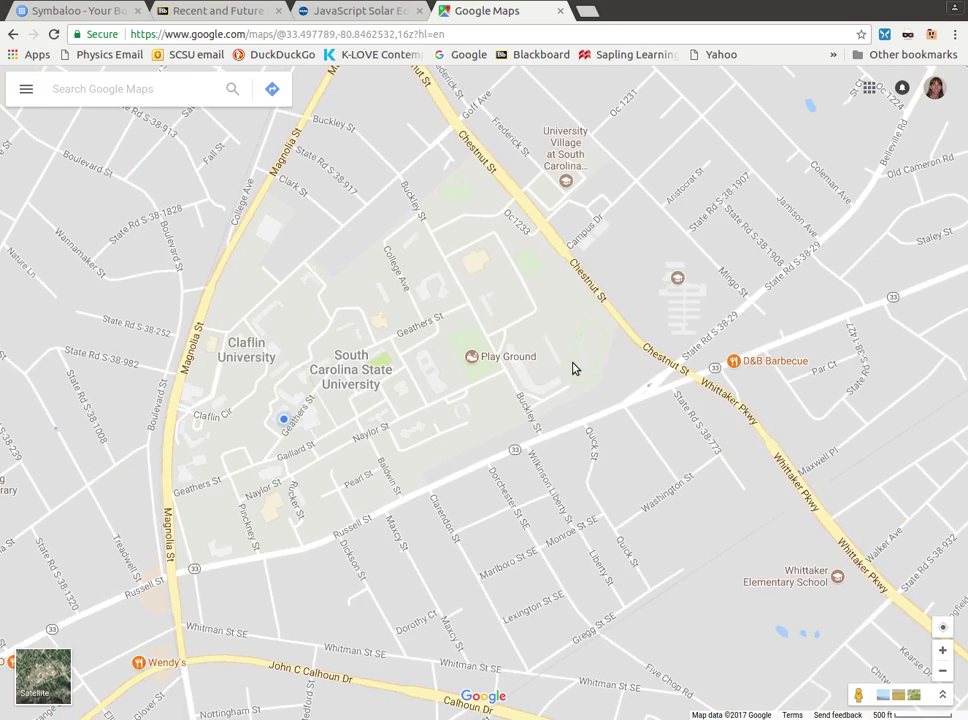
Drop a pin on the campus to read coordinates 33.498657, -80.844740, then return to the explorer.
click(498, 356)
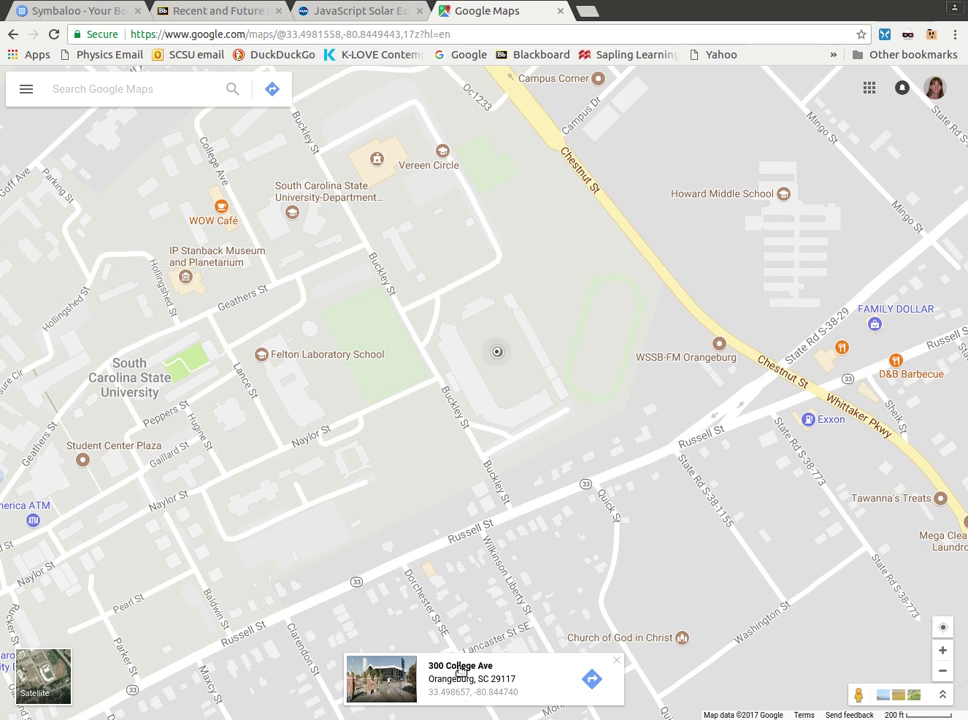
click(352, 14)
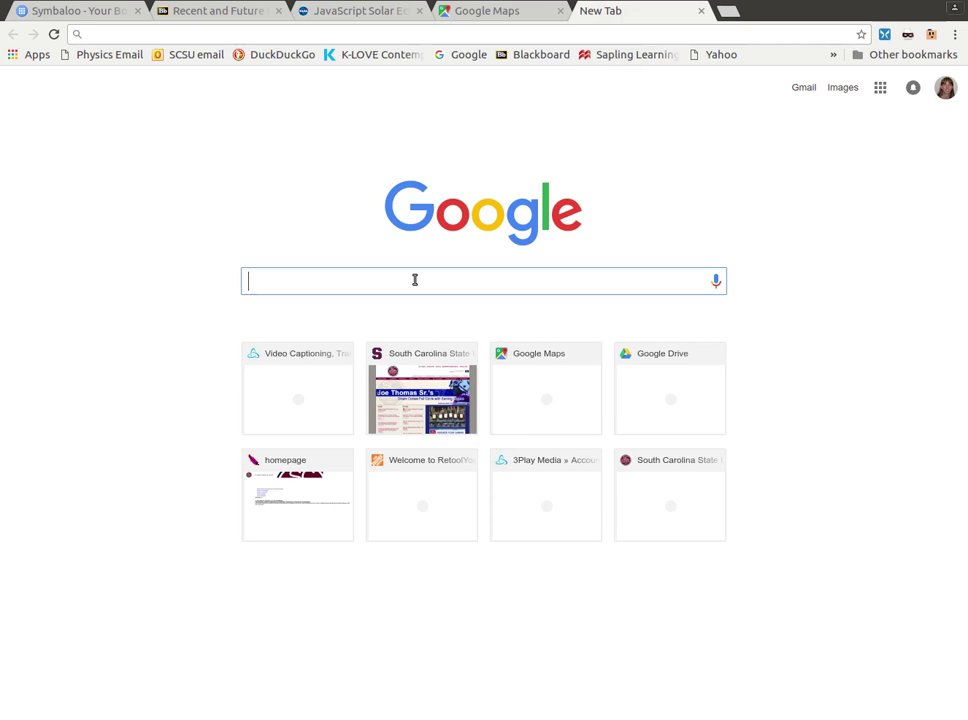
Search Google for 'coordinate converter' and open the FCC DMS/decimal degrees converter page.
text(conver)
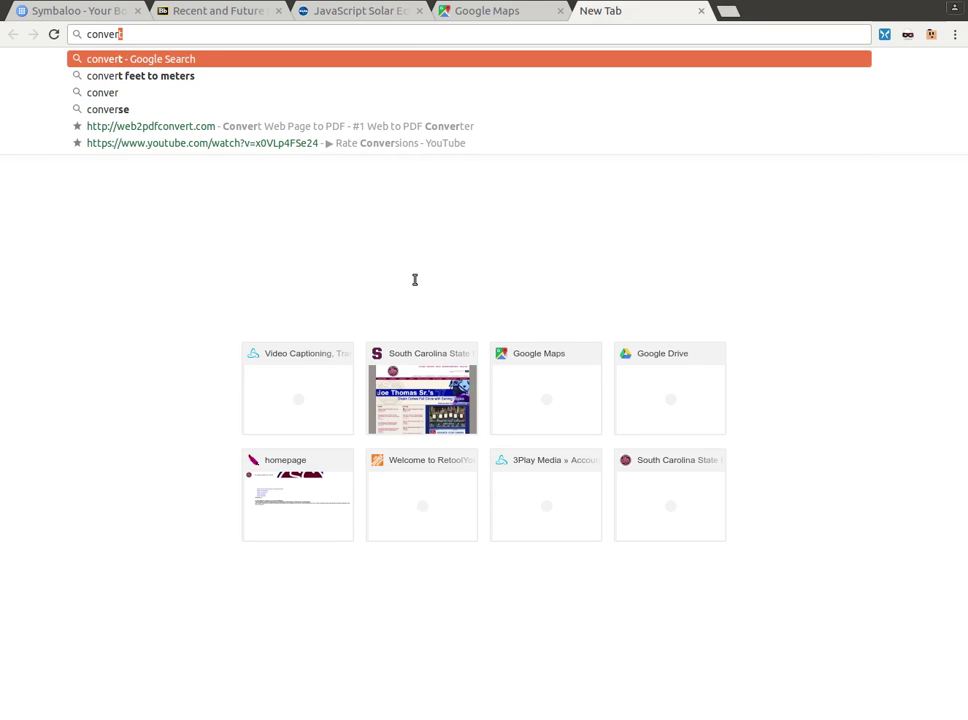
key(BackSpace)
key(BackSpace)
key(BackSpace)
key(BackSpace)
key(BackSpace)
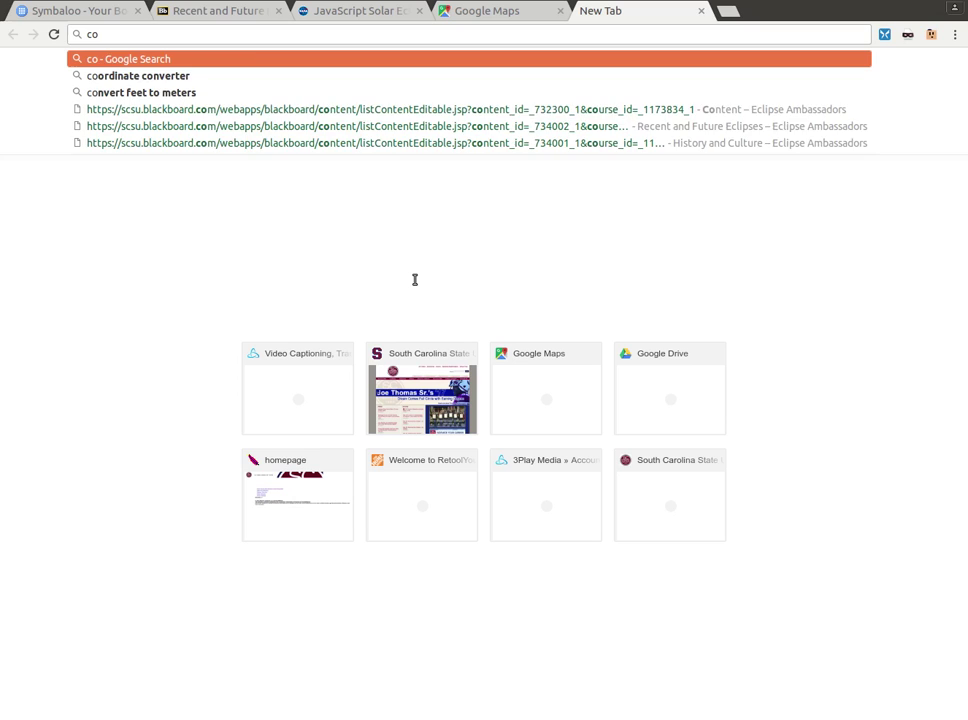
text(ordinate)
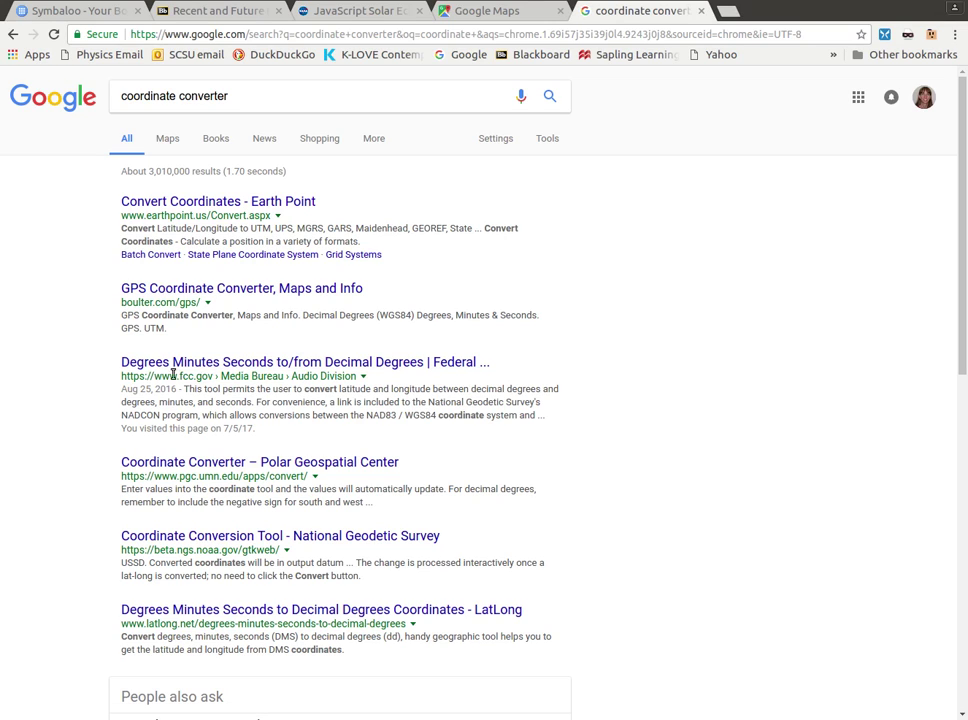
click(406, 363)
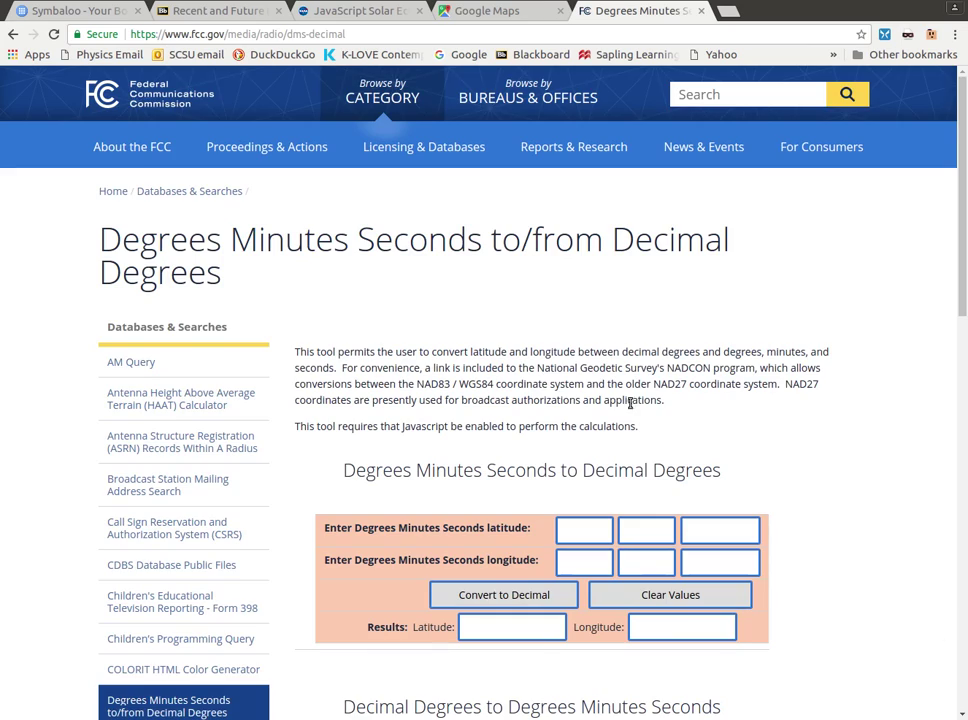
Convert 33.498657, -80.844740 to 33° 29' 55.1652" and -80° 50' 41.064" in the FCC converter.
scroll(754, 417, down, 3)
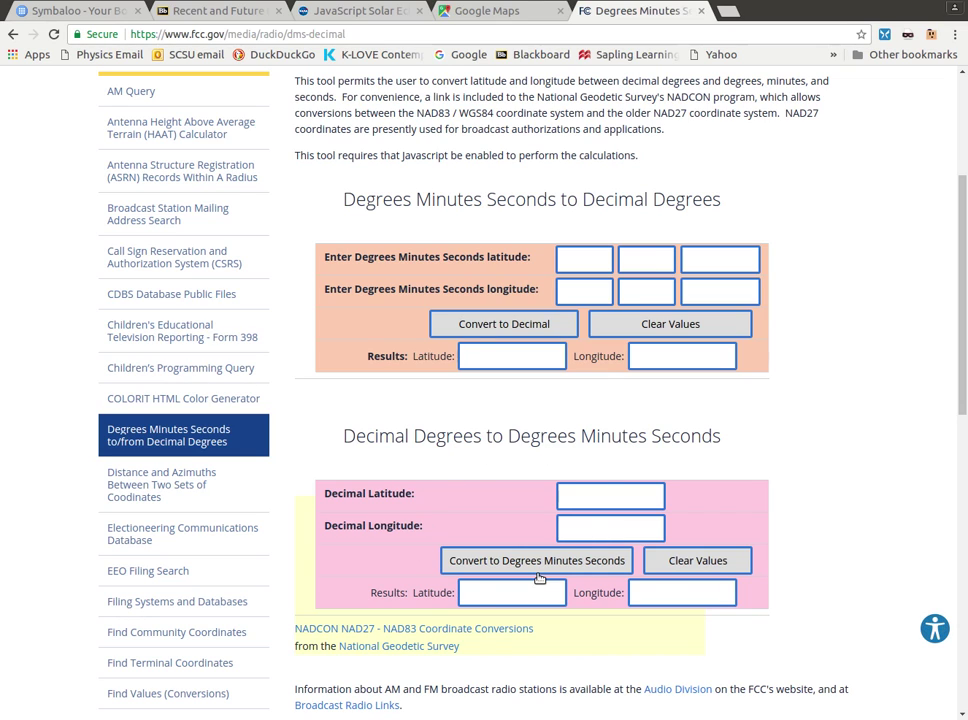
click(628, 494)
text(33.498657)
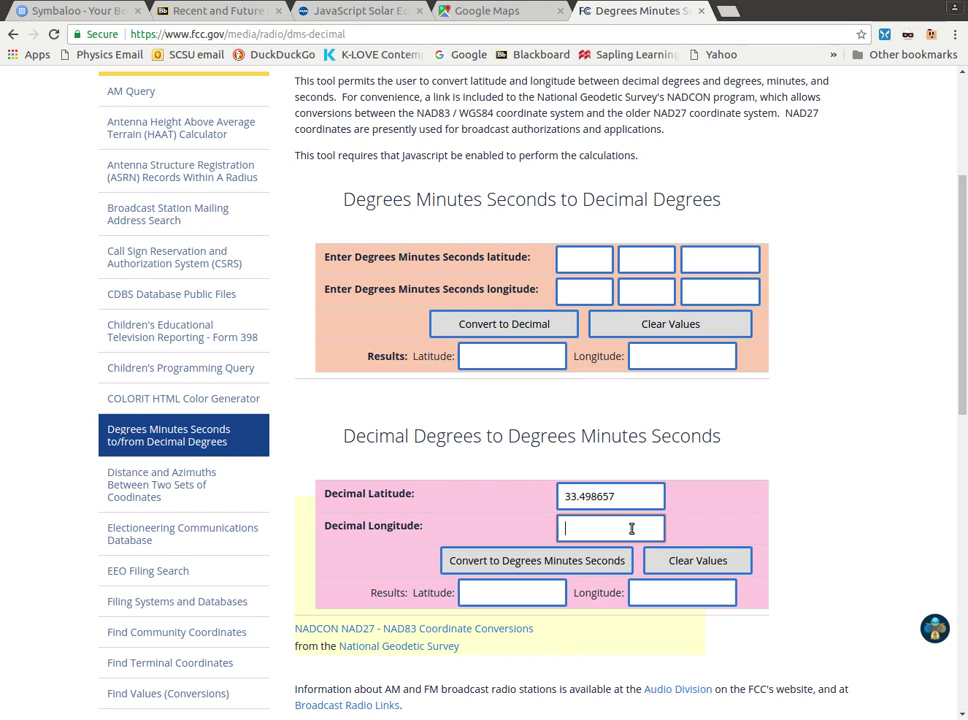
text(-80.844740)
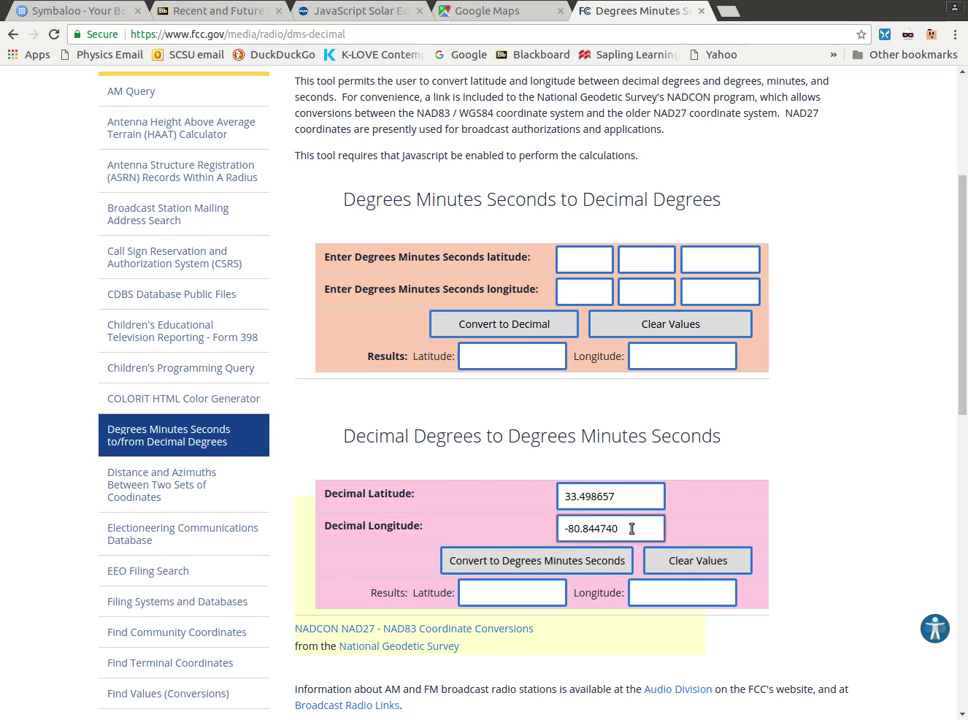
click(591, 565)
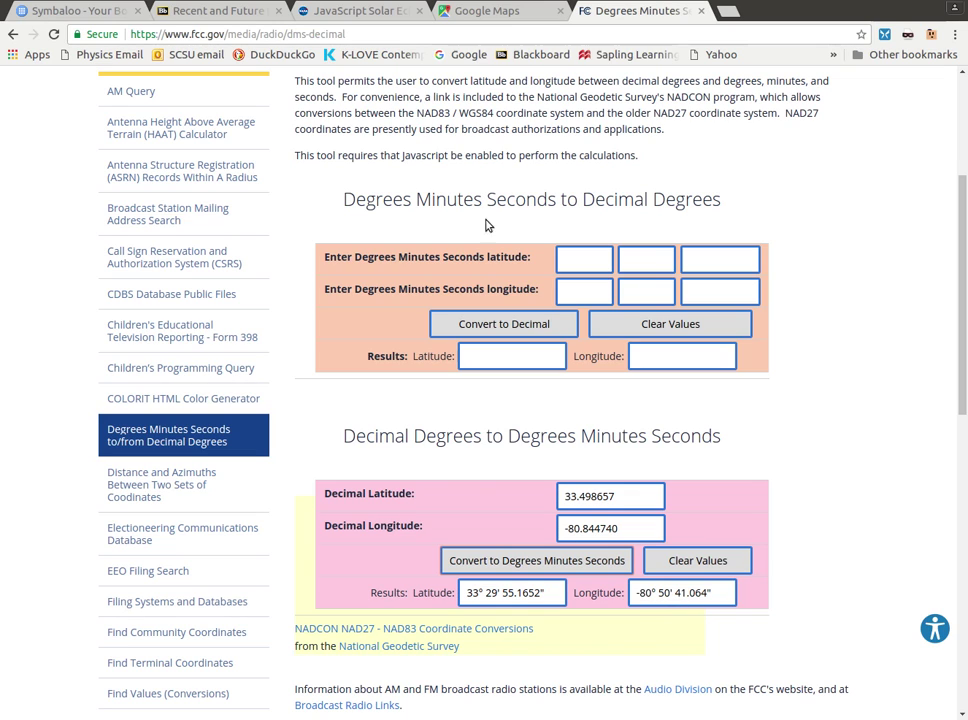
Enter Orangeburg's latitude as 33° 29' 55" in the Eclipse Explorer.
click(371, 14)
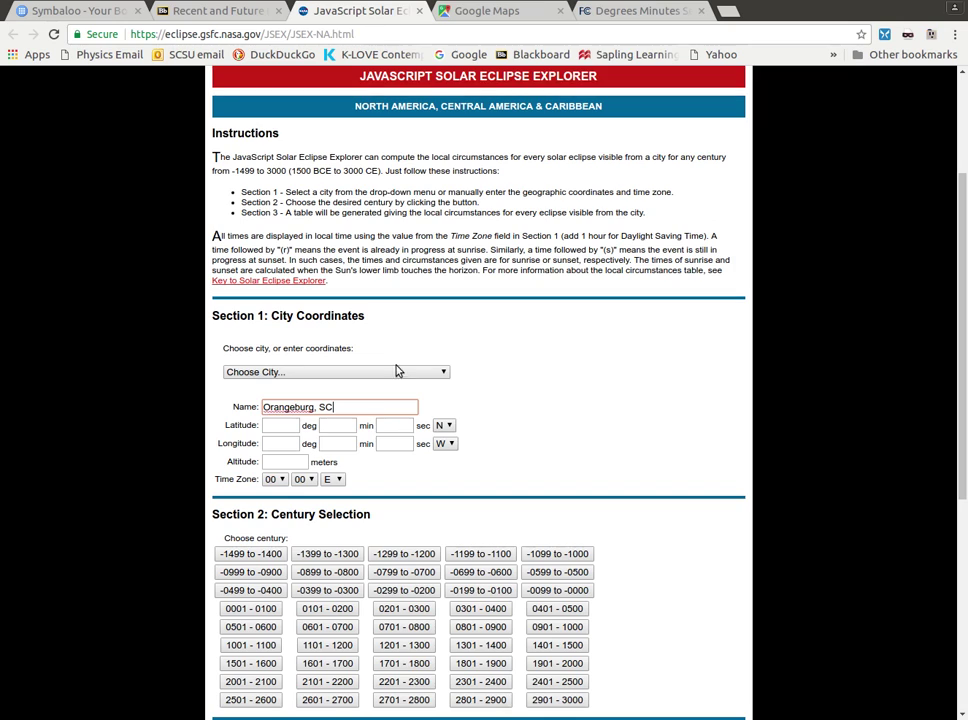
click(297, 426)
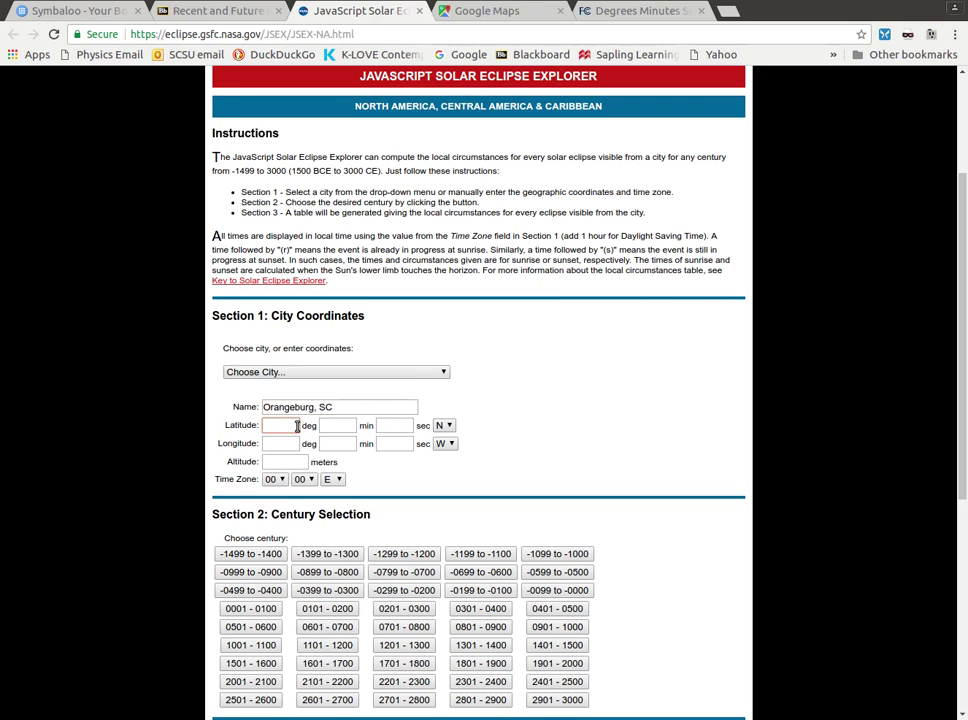
text(33)
click(352, 426)
text(29)
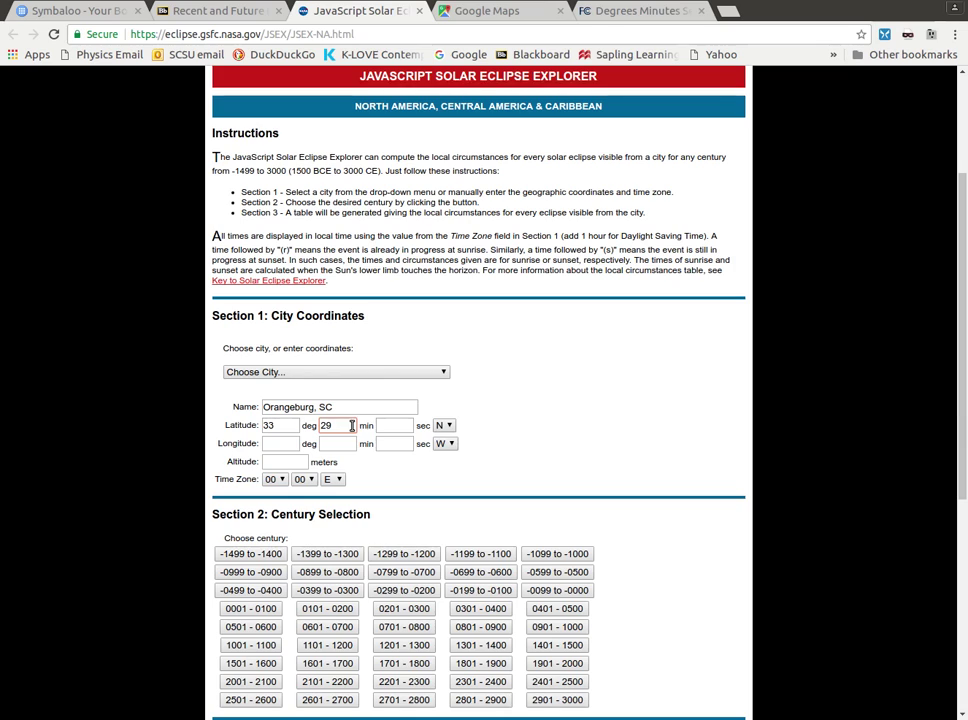
click(390, 425)
text(55)
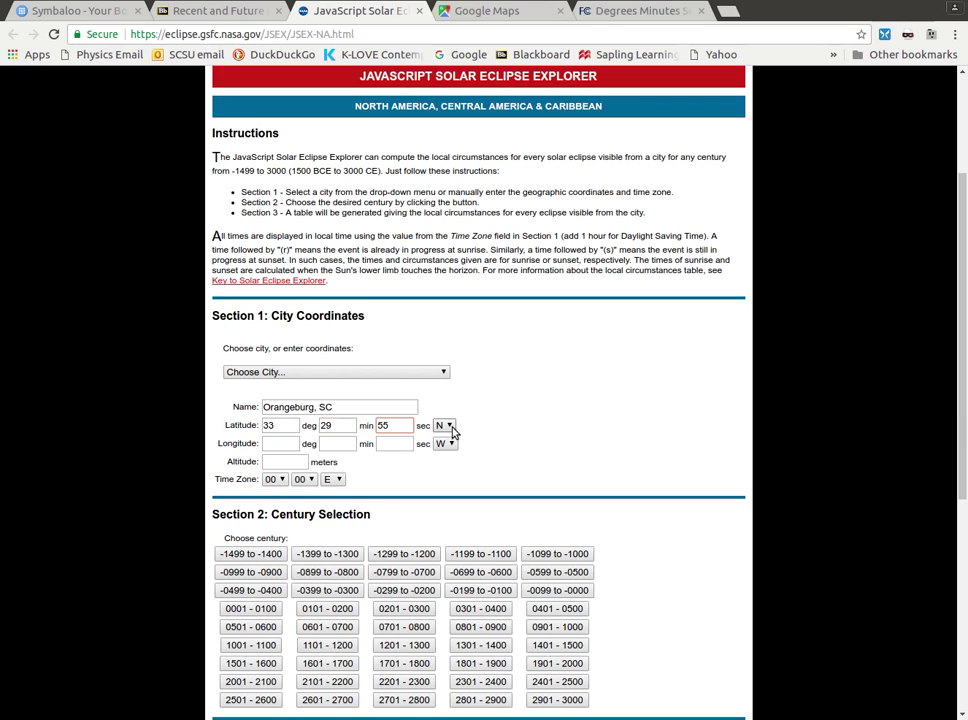
Enter Orangeburg's longitude as 80° 50' 41".
click(287, 446)
text(80)
click(339, 445)
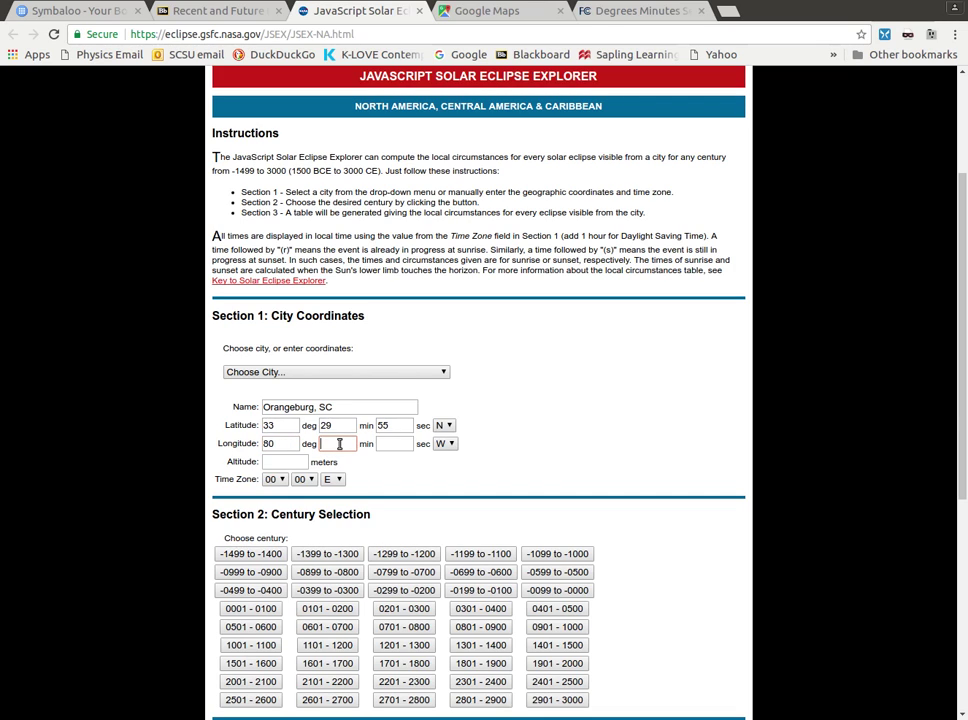
text(50)
click(401, 446)
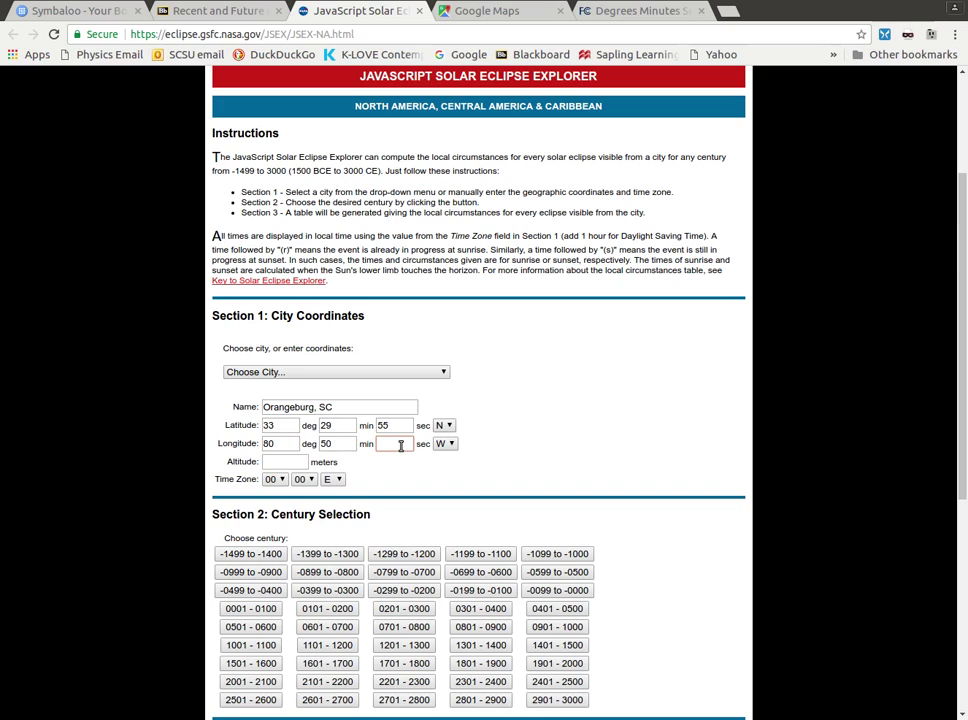
text(41)
Bring back the Google Maps view of the pin at 300 College Ave, Orangeburg.
click(508, 20)
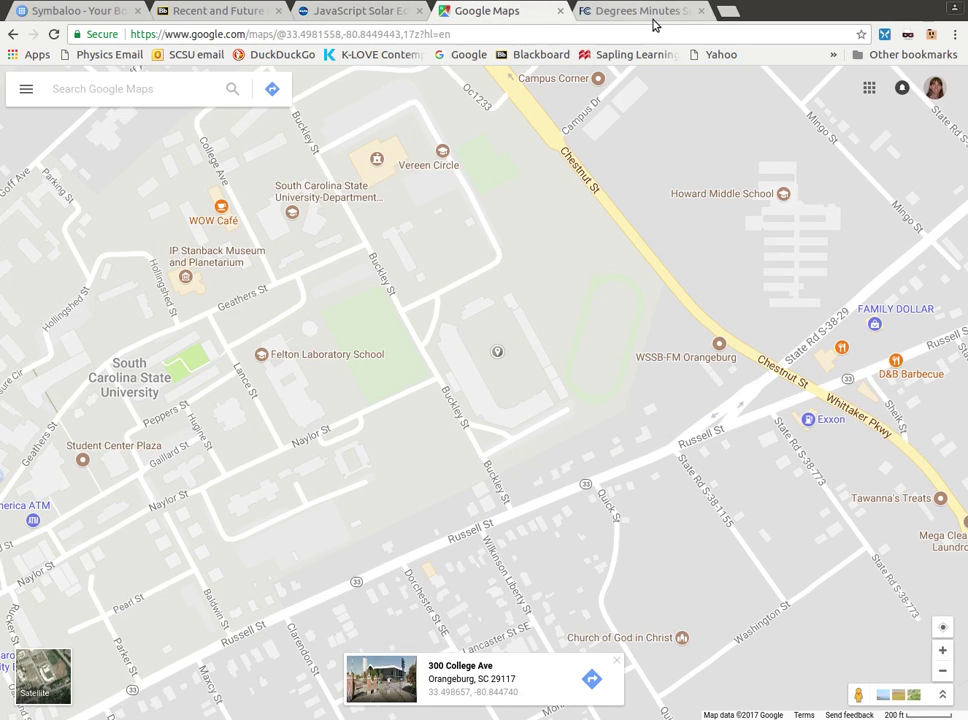
Search Google for 'altitude orangeburg sc', which gives an elevation of 243 ft.
click(726, 14)
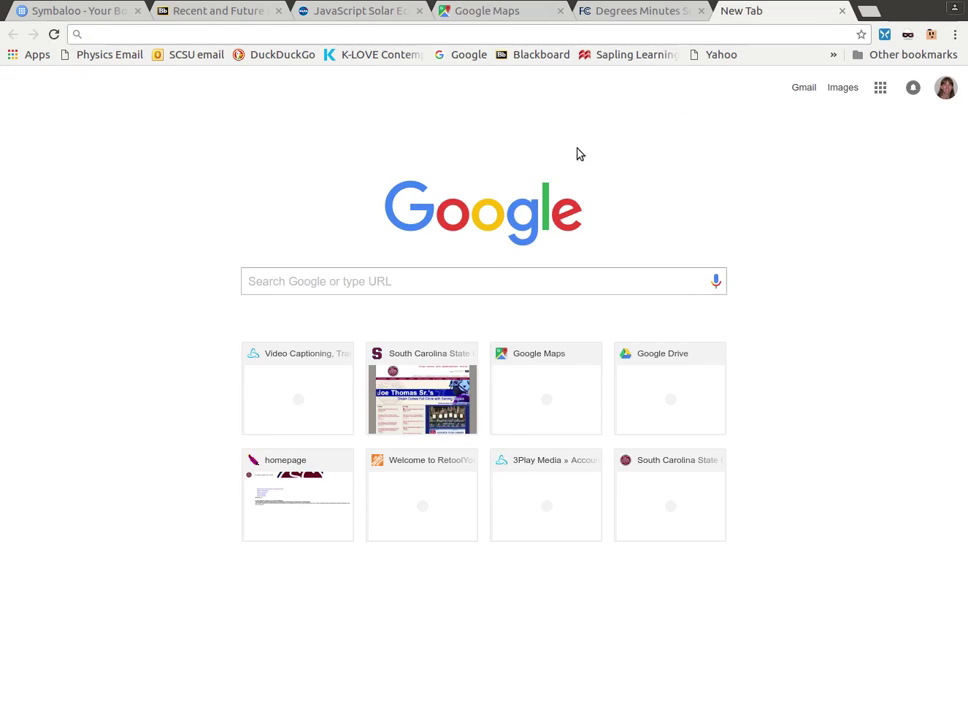
click(485, 280)
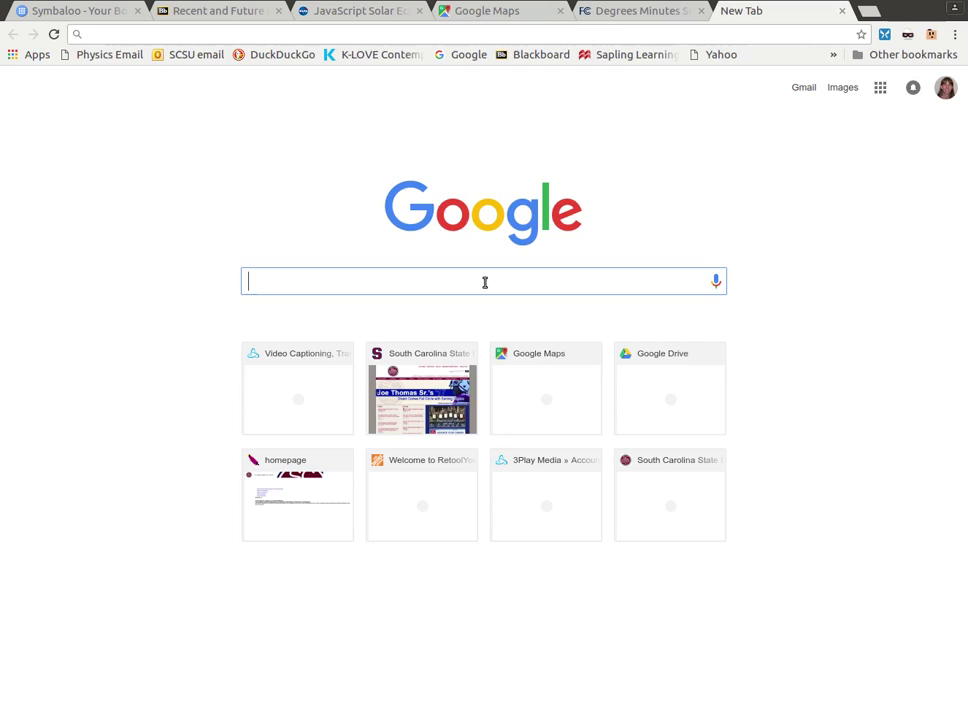
text(altiti)
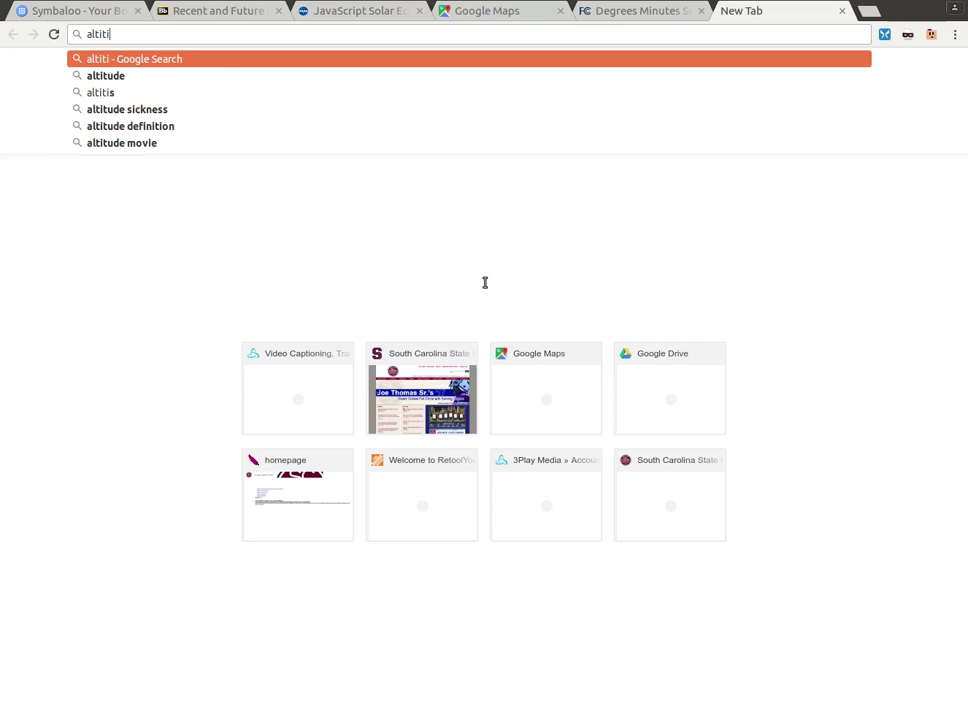
key(BackSpace)
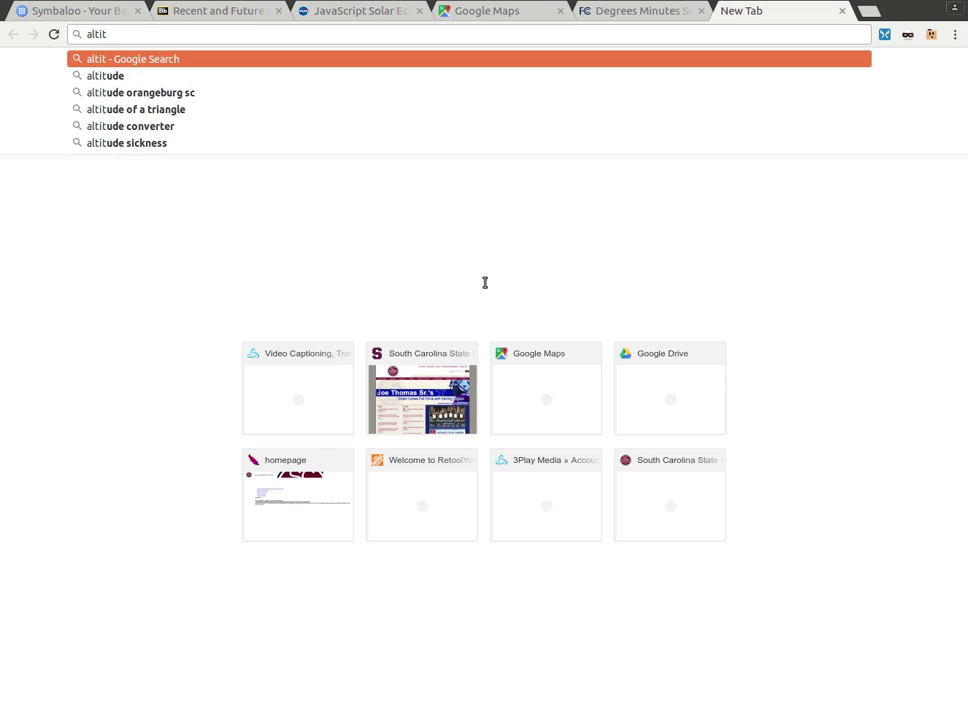
text(ude)
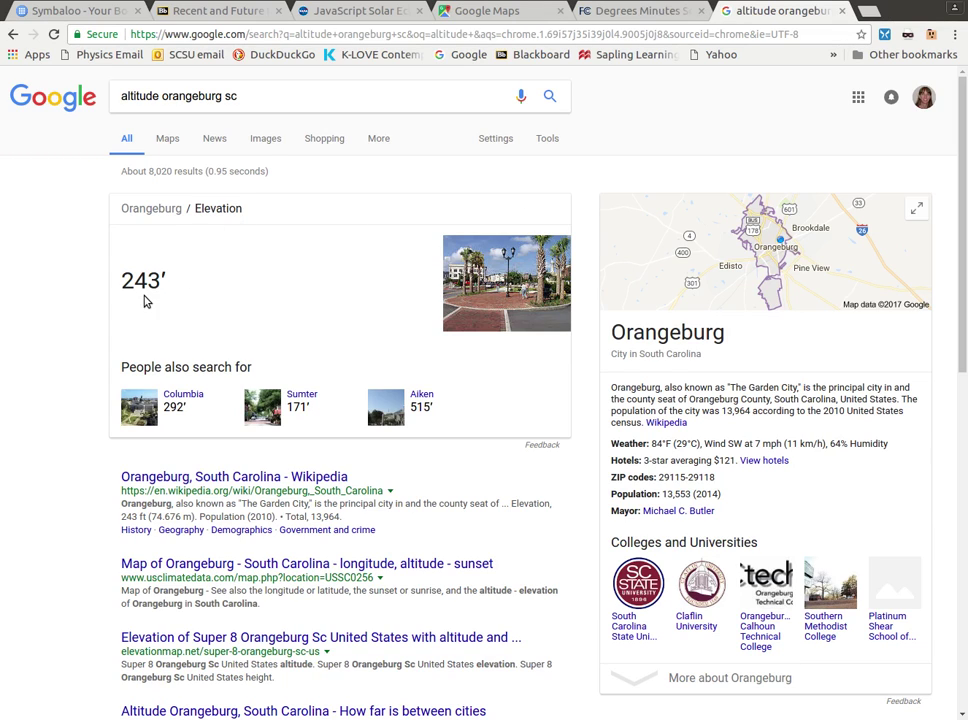
key(F5)
Search 'convert feet to meters' and enter 243 feet, giving 74.0664 meters.
click(866, 11)
click(407, 281)
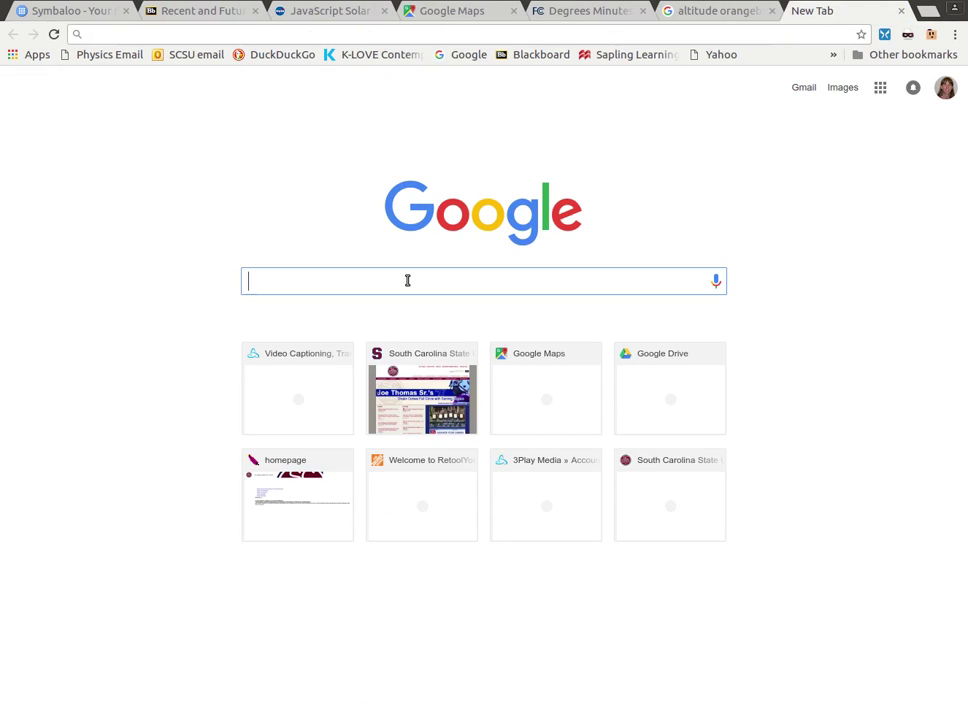
text(conver)
key(BackSpace)
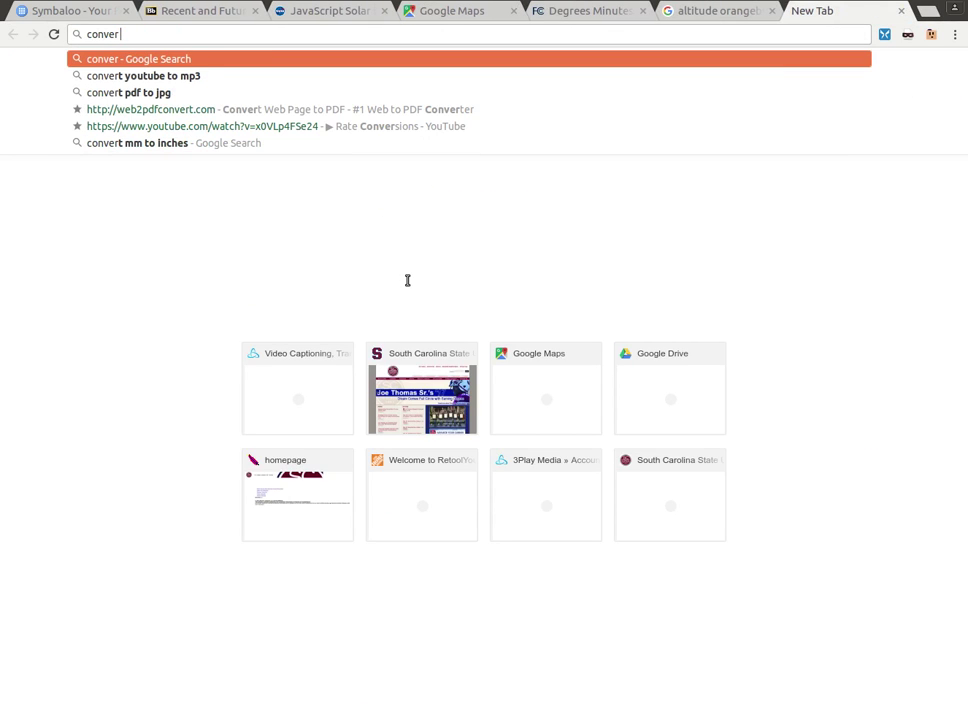
text(t)
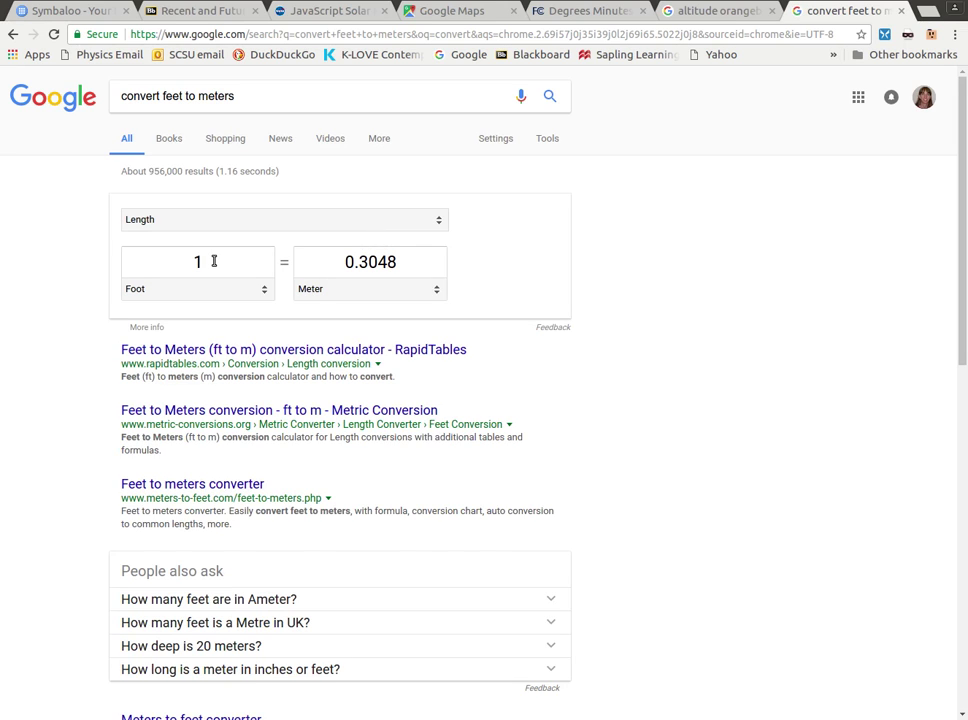
click(214, 261)
text(243)
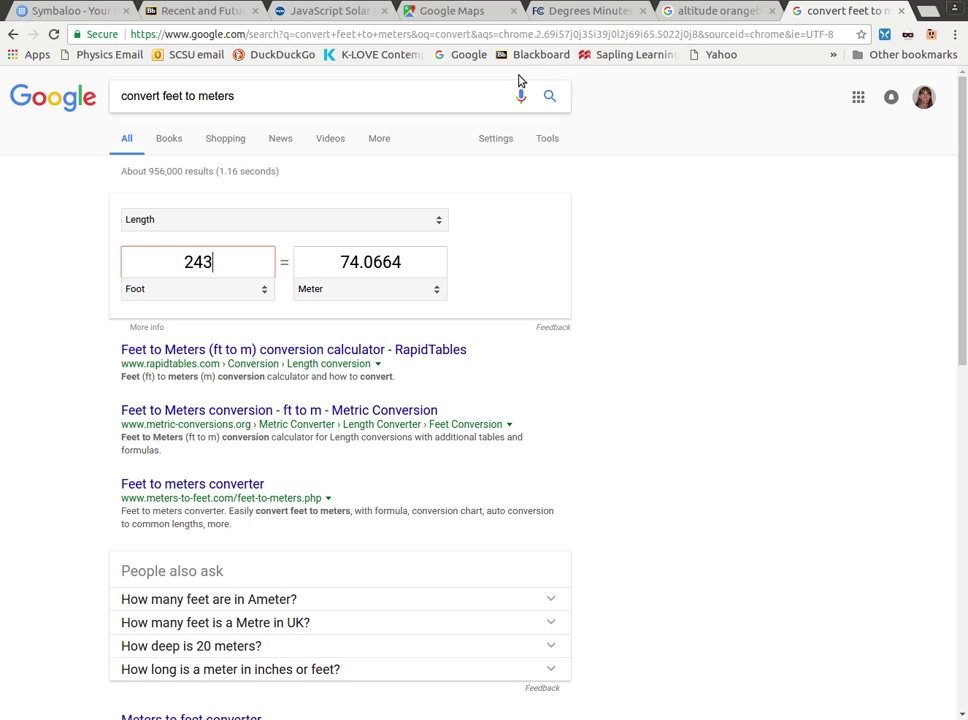
Enter 74 meters as Orangeburg's altitude in the Eclipse Explorer and scroll down the form.
click(596, 11)
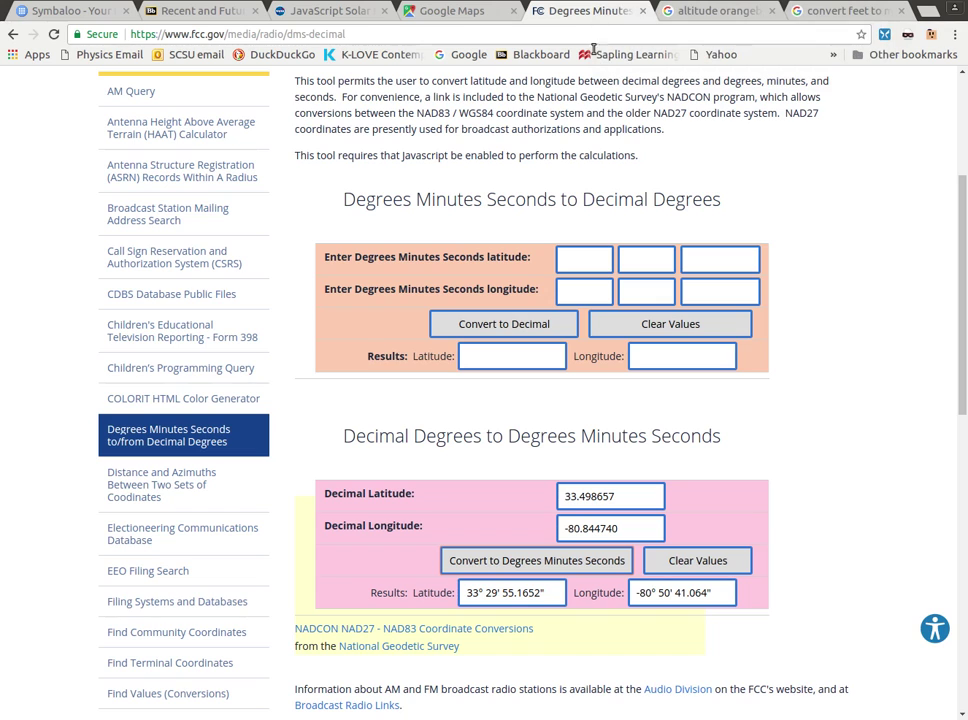
click(338, 11)
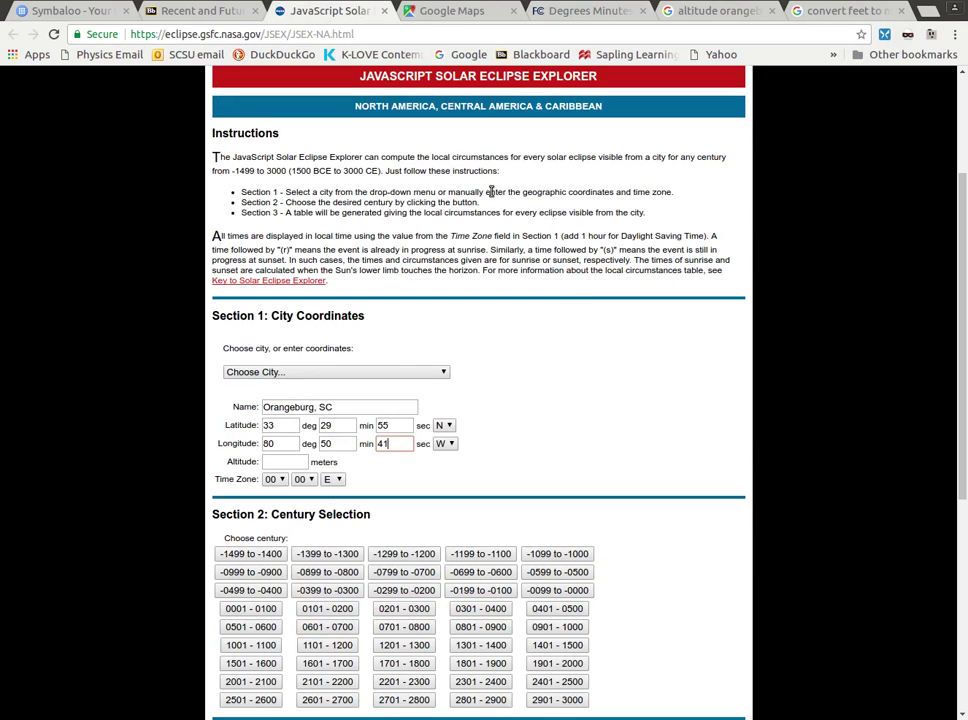
click(280, 461)
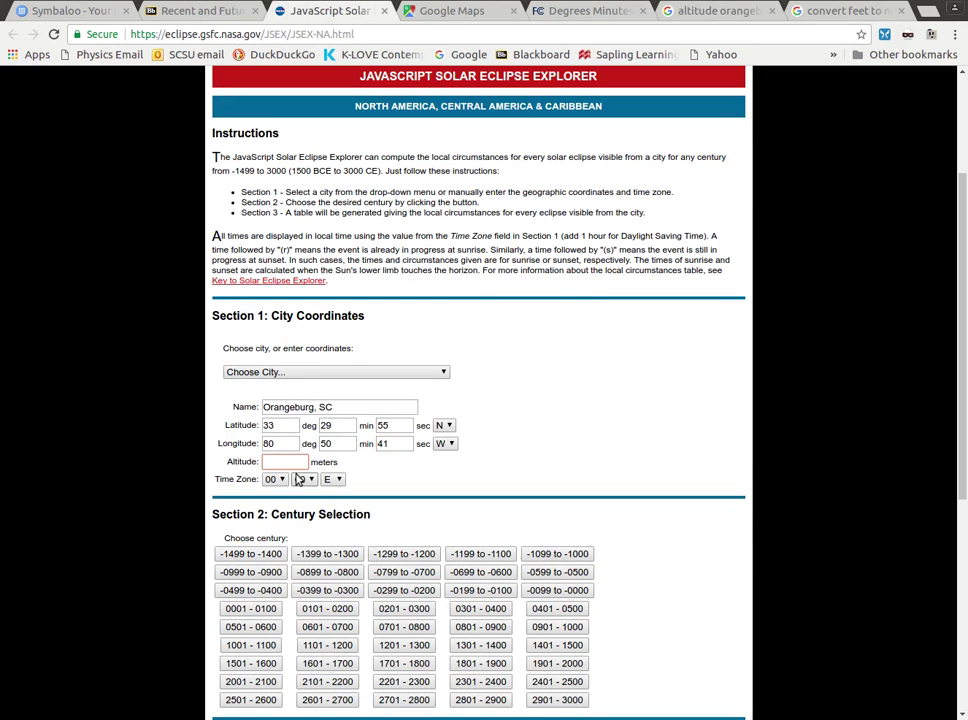
text(74)
scroll(604, 437, down, 1)
scroll(604, 437, down, 2)
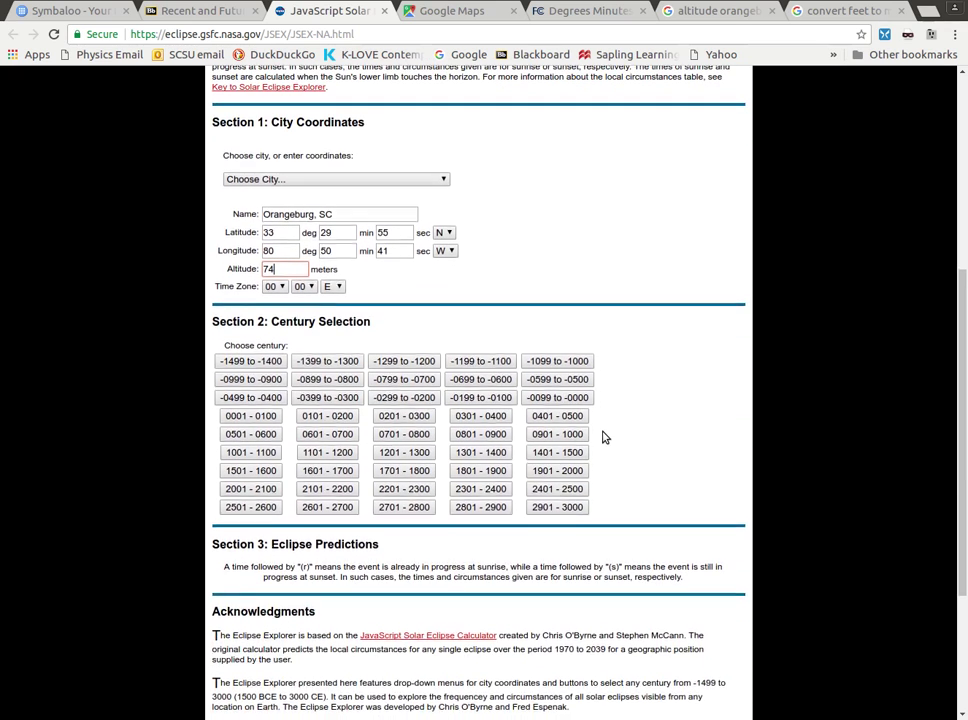
scroll(604, 437, down, 1)
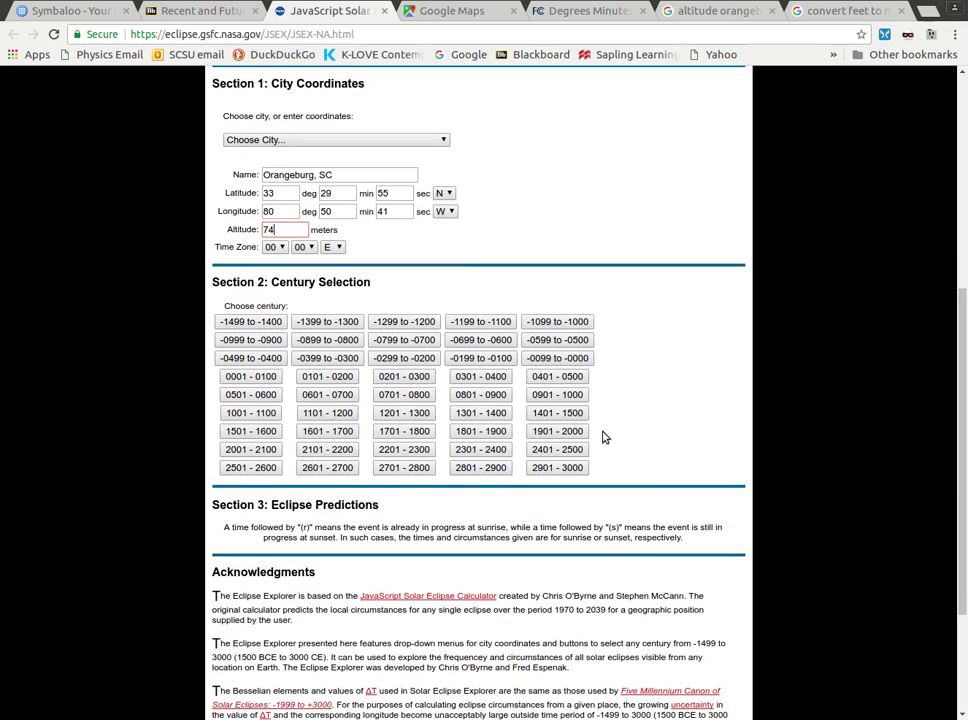
click(255, 455)
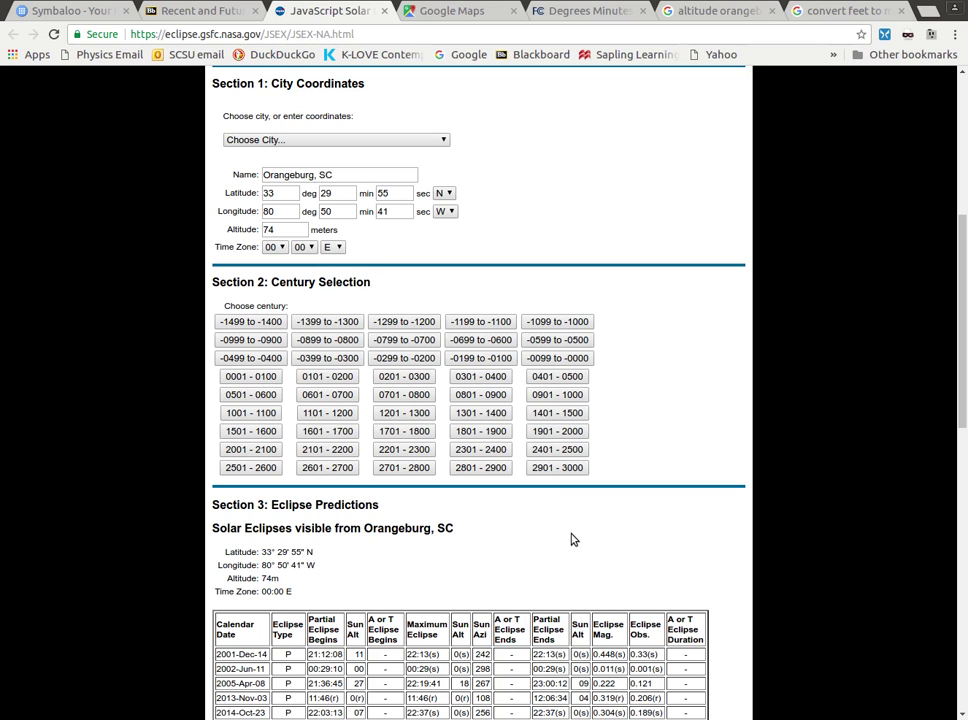
scroll(575, 536, down, 4)
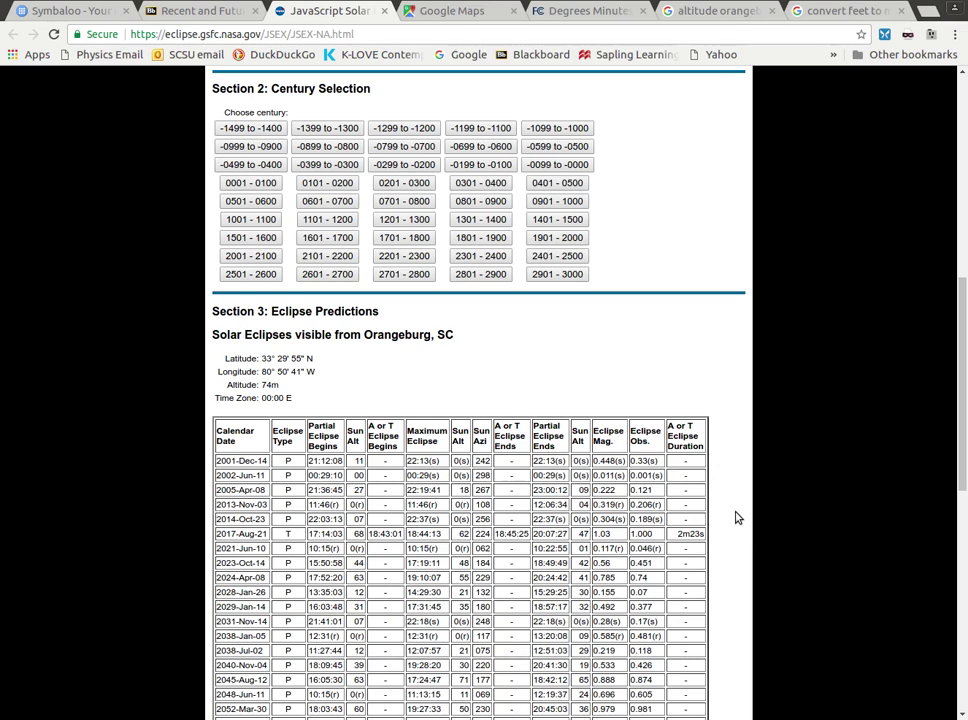
scroll(735, 517, down, 3)
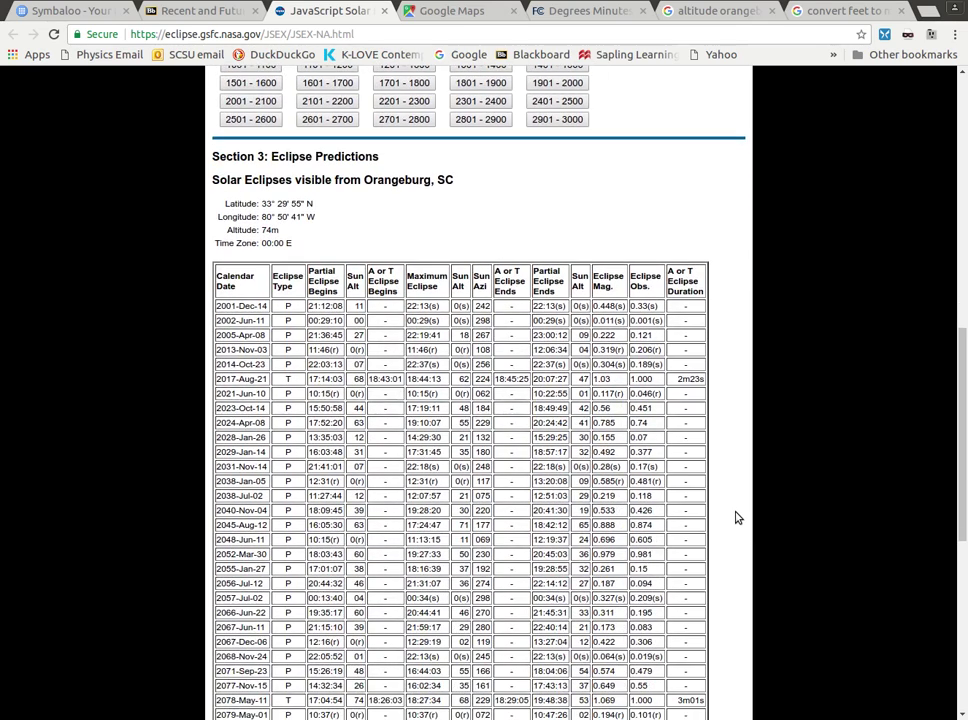
scroll(737, 517, down, 2)
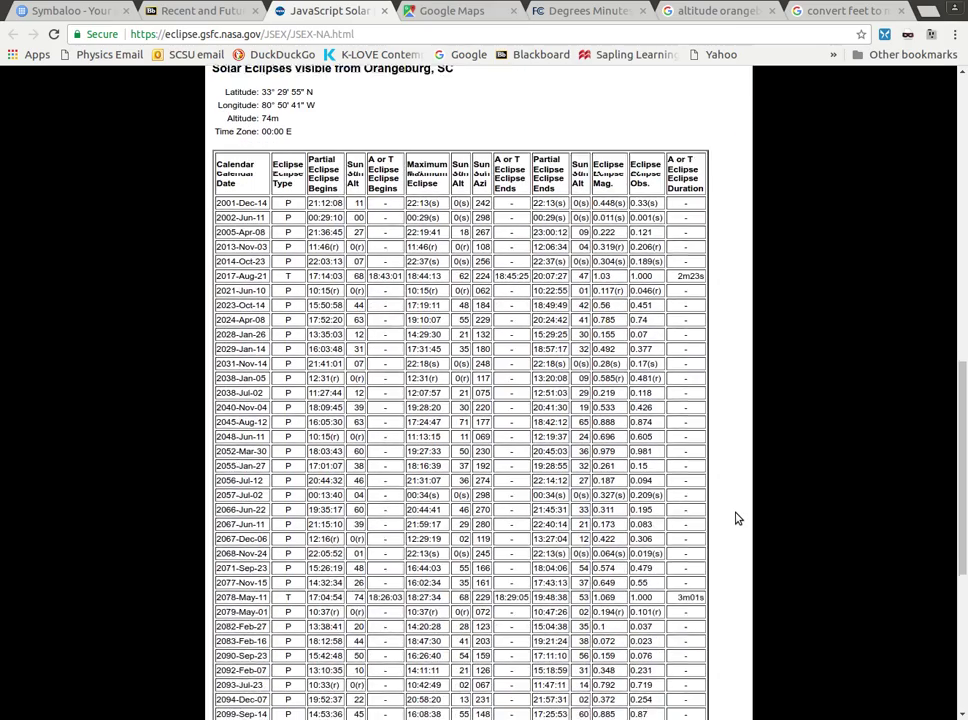
scroll(737, 517, down, 1)
scroll(736, 518, down, 2)
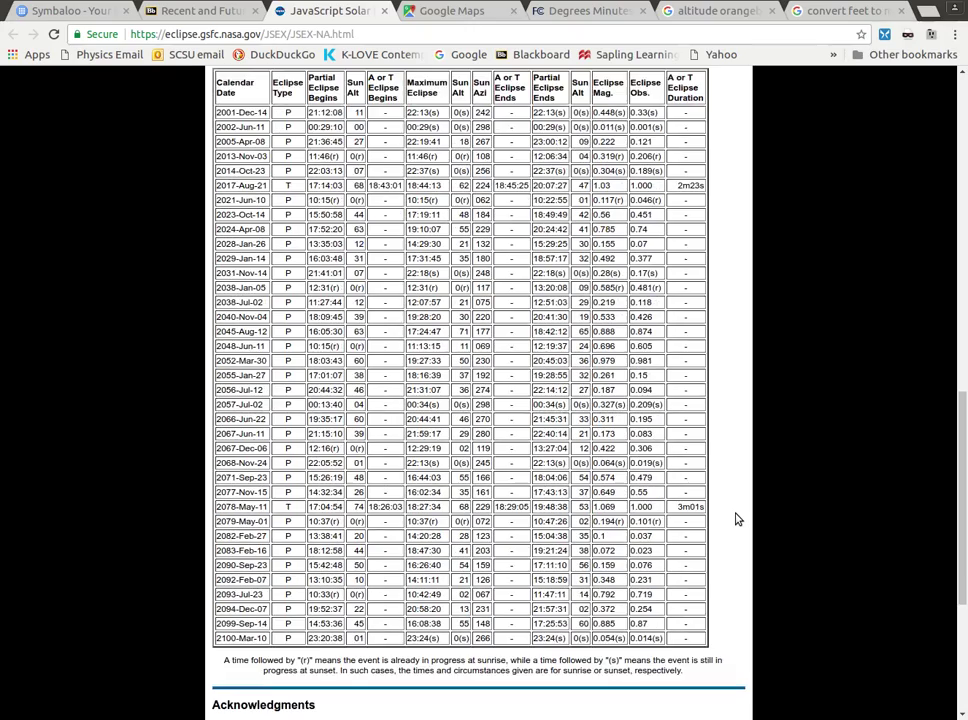
scroll(737, 519, up, 3)
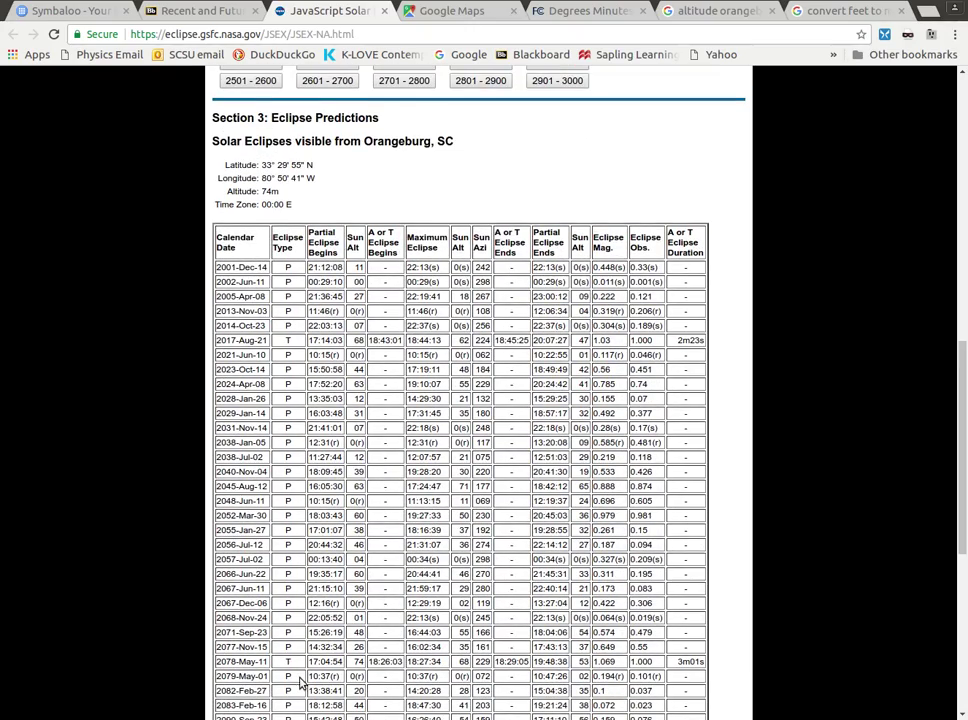
scroll(375, 637, up, 2)
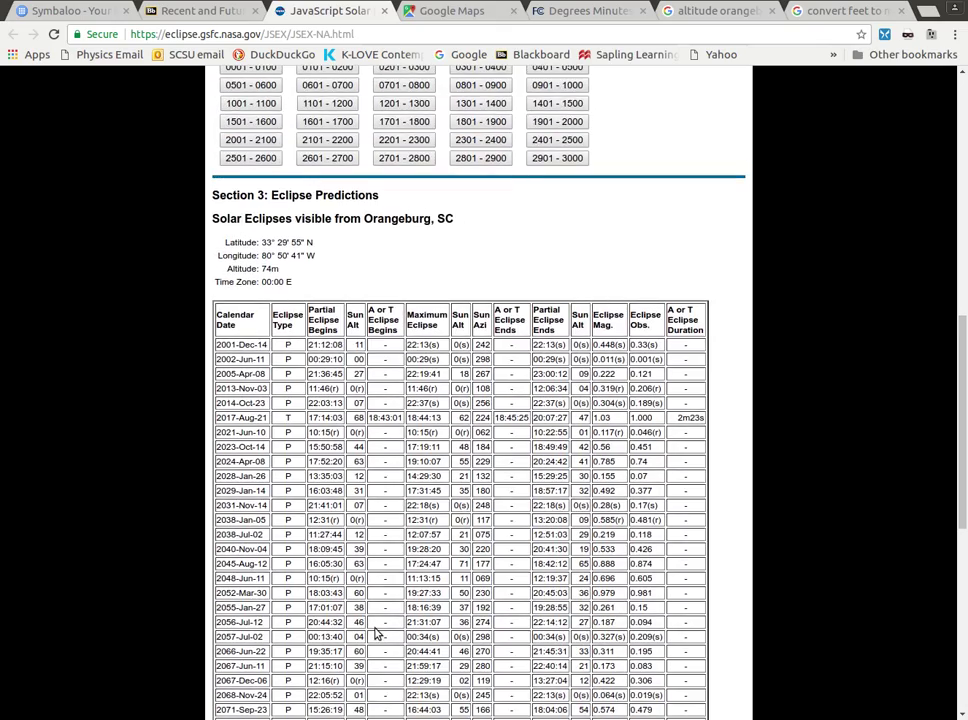
scroll(375, 633, up, 3)
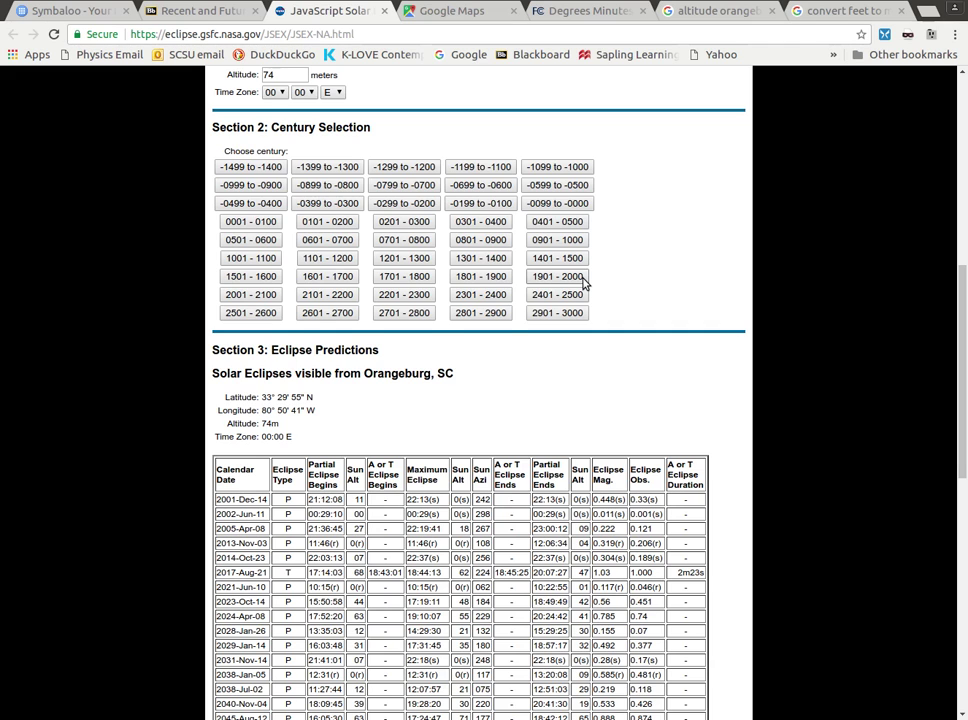
scroll(617, 285, up, 5)
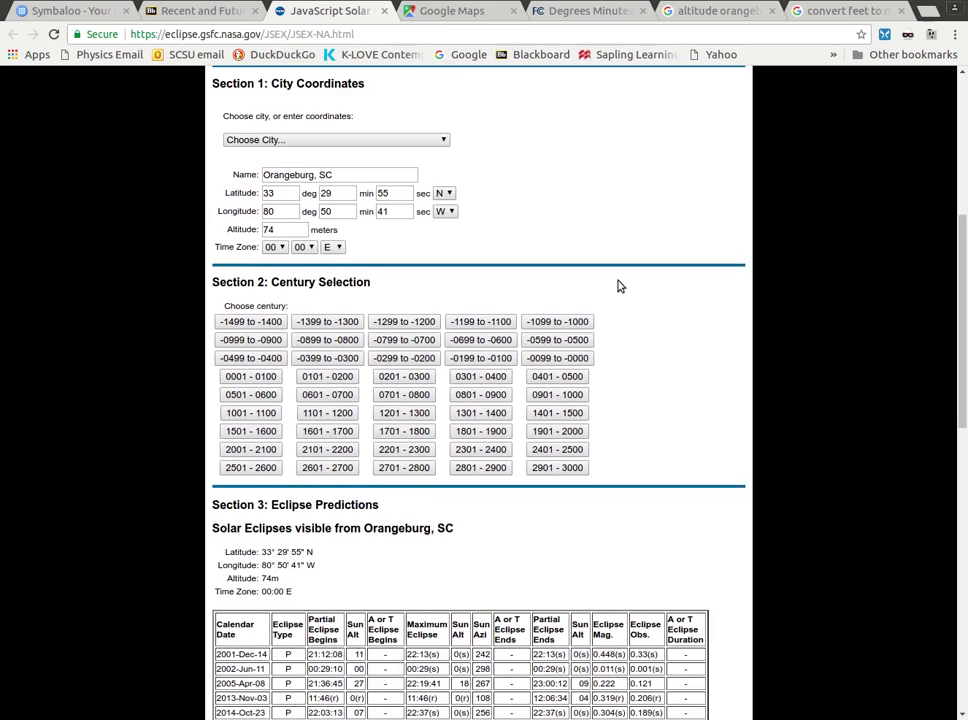